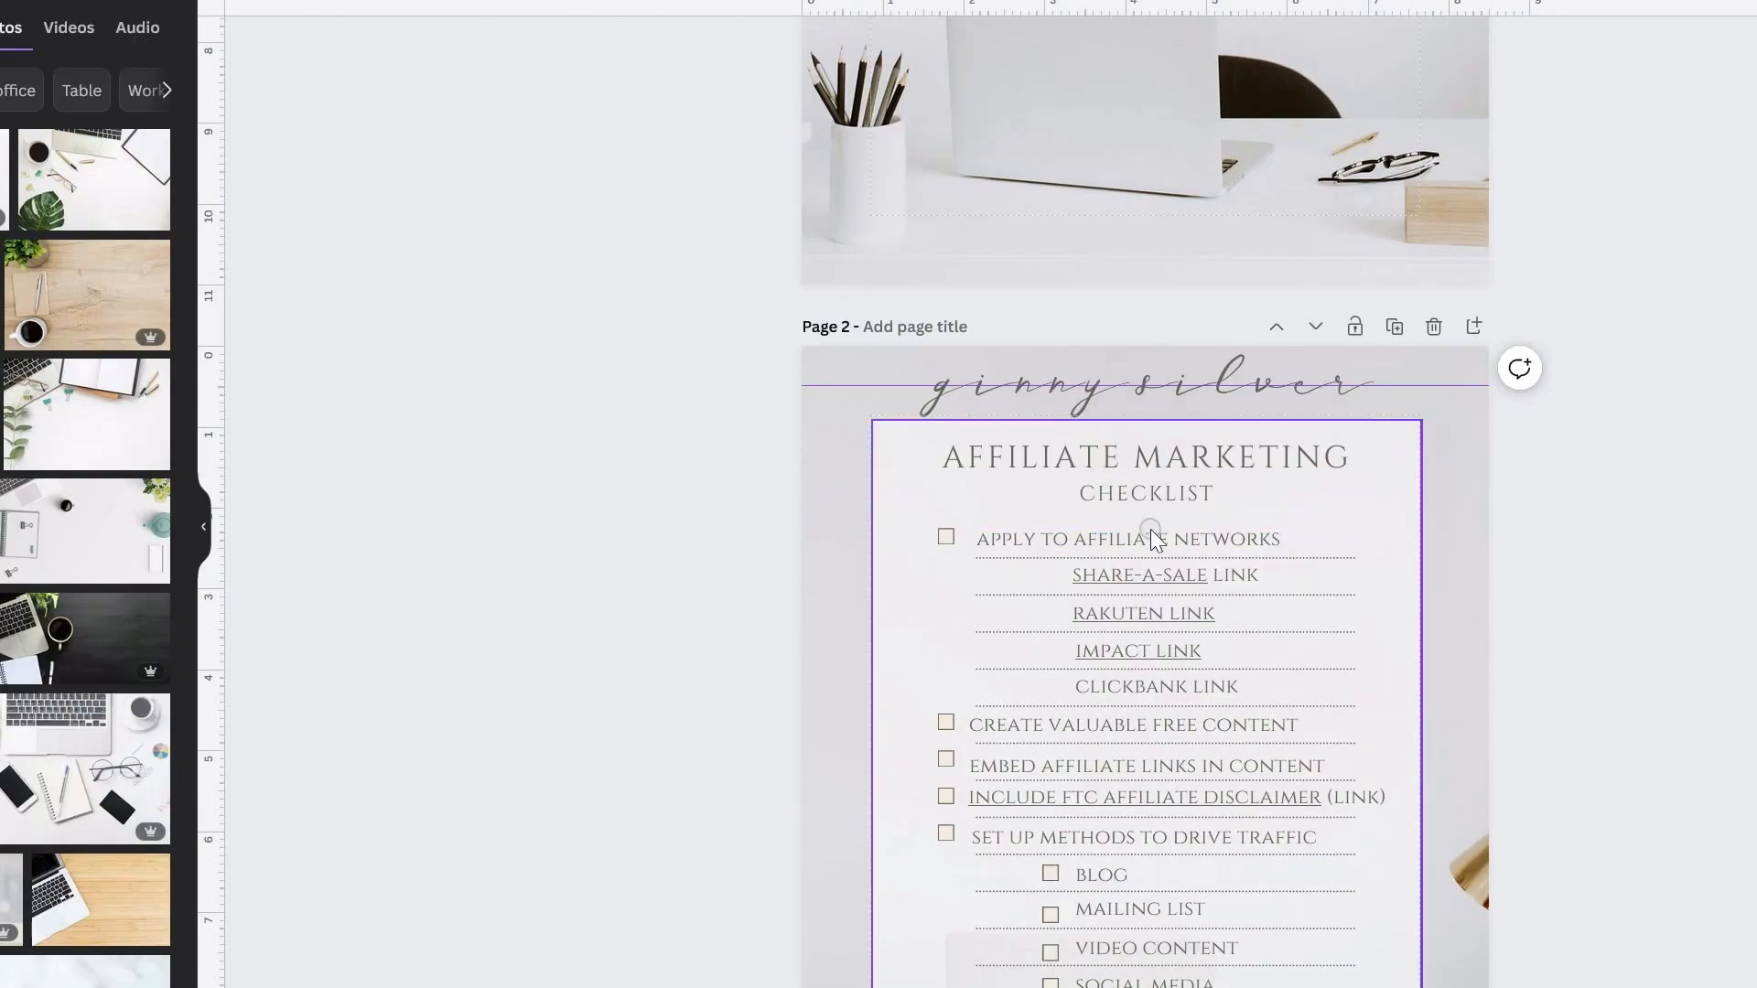
# Step: Open the download settings for the affiliate marketing checklist design and choose its export file type
pyautogui.hotkey('ctrl', 'k')
pyautogui.click(1702, 609)
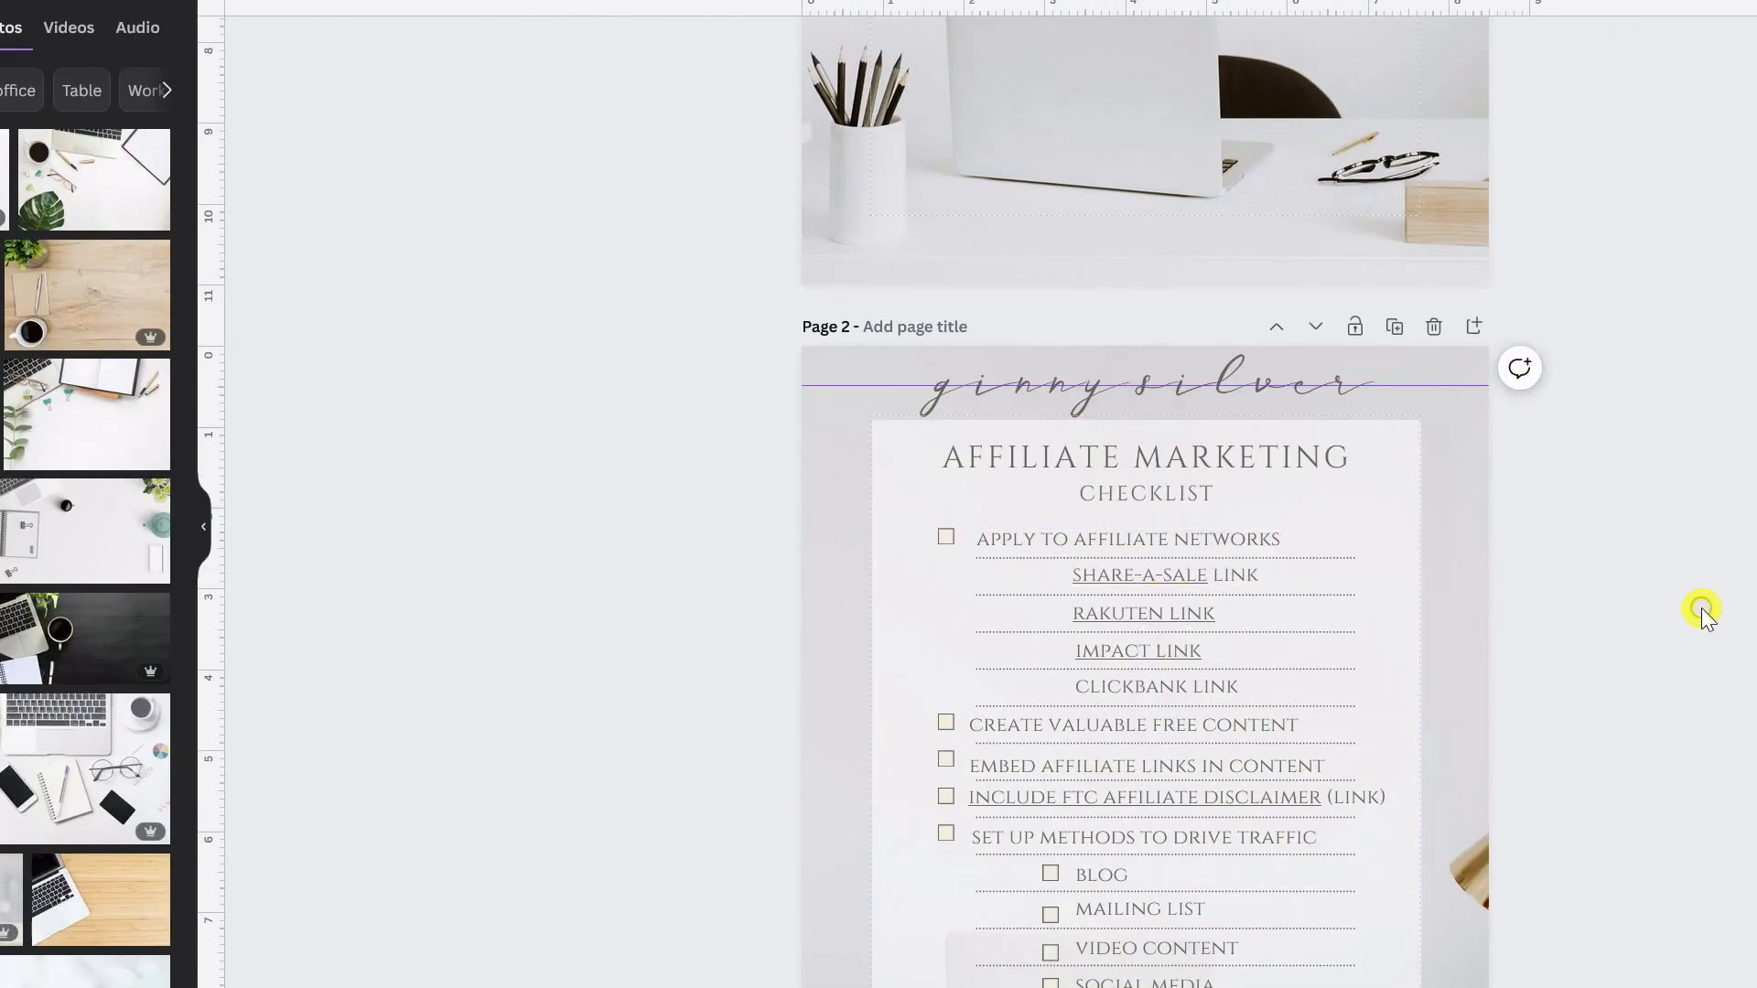
pyautogui.click(1755, 2)
pyautogui.click(1750, 435)
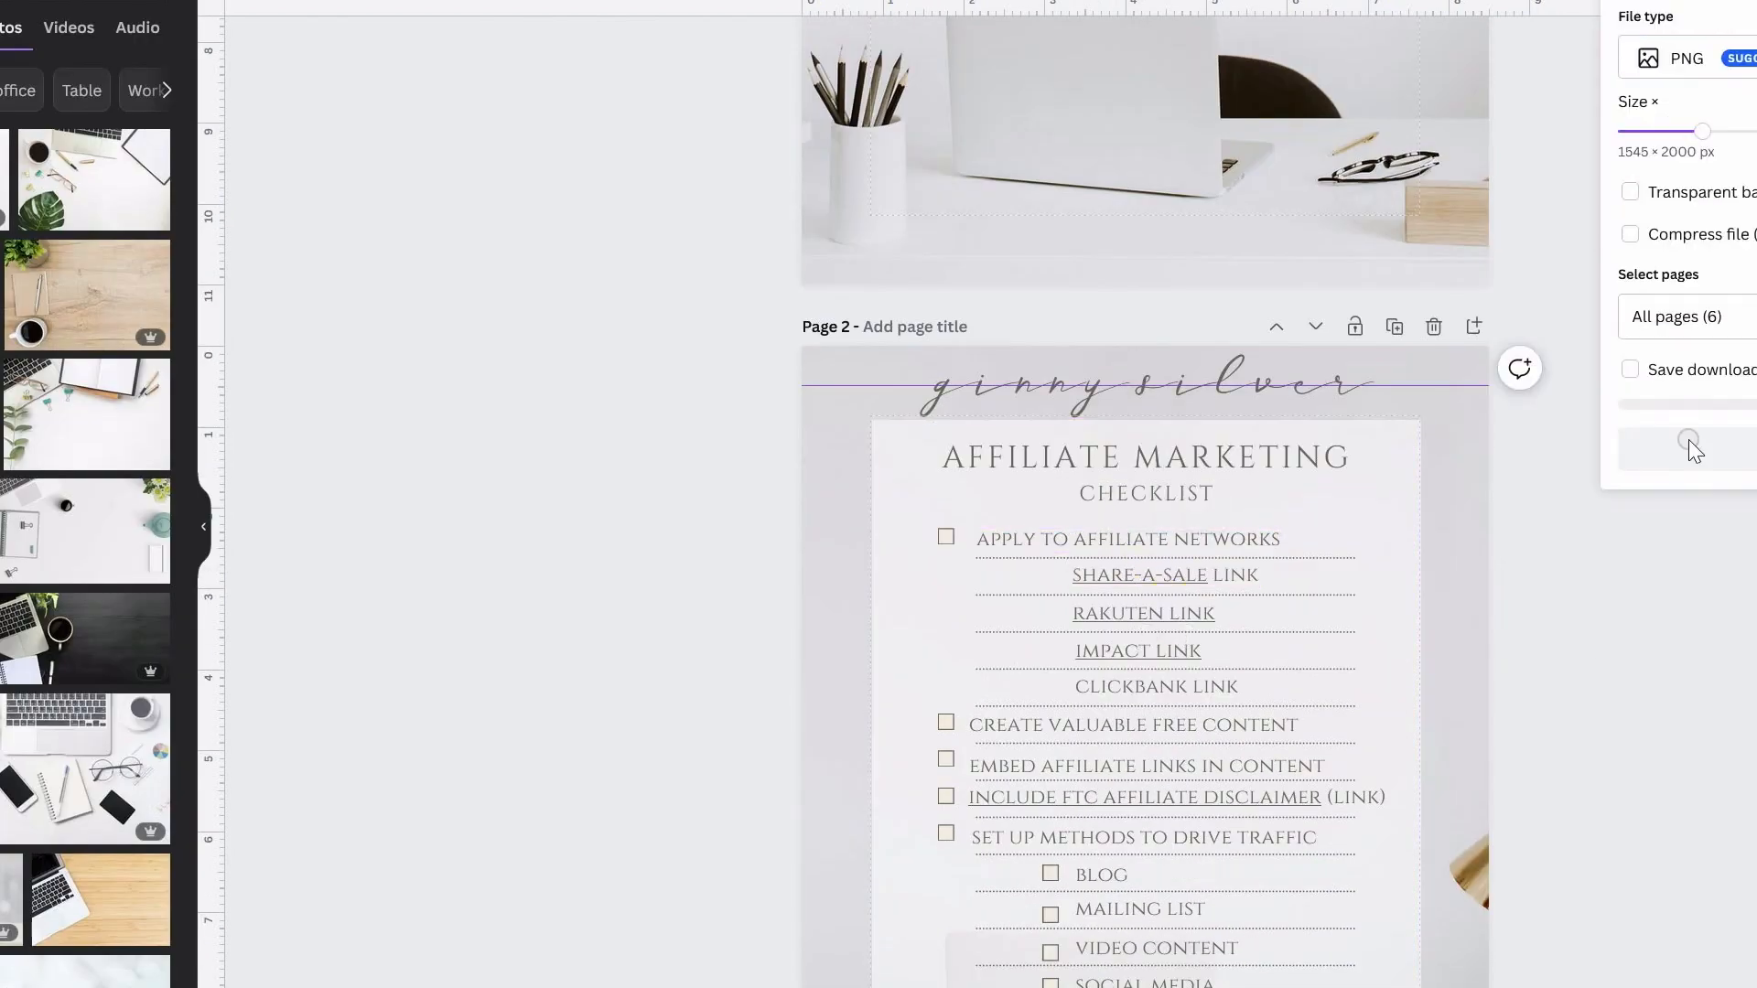
pyautogui.click(1750, 63)
pyautogui.click(1734, 151)
pyautogui.click(1720, 314)
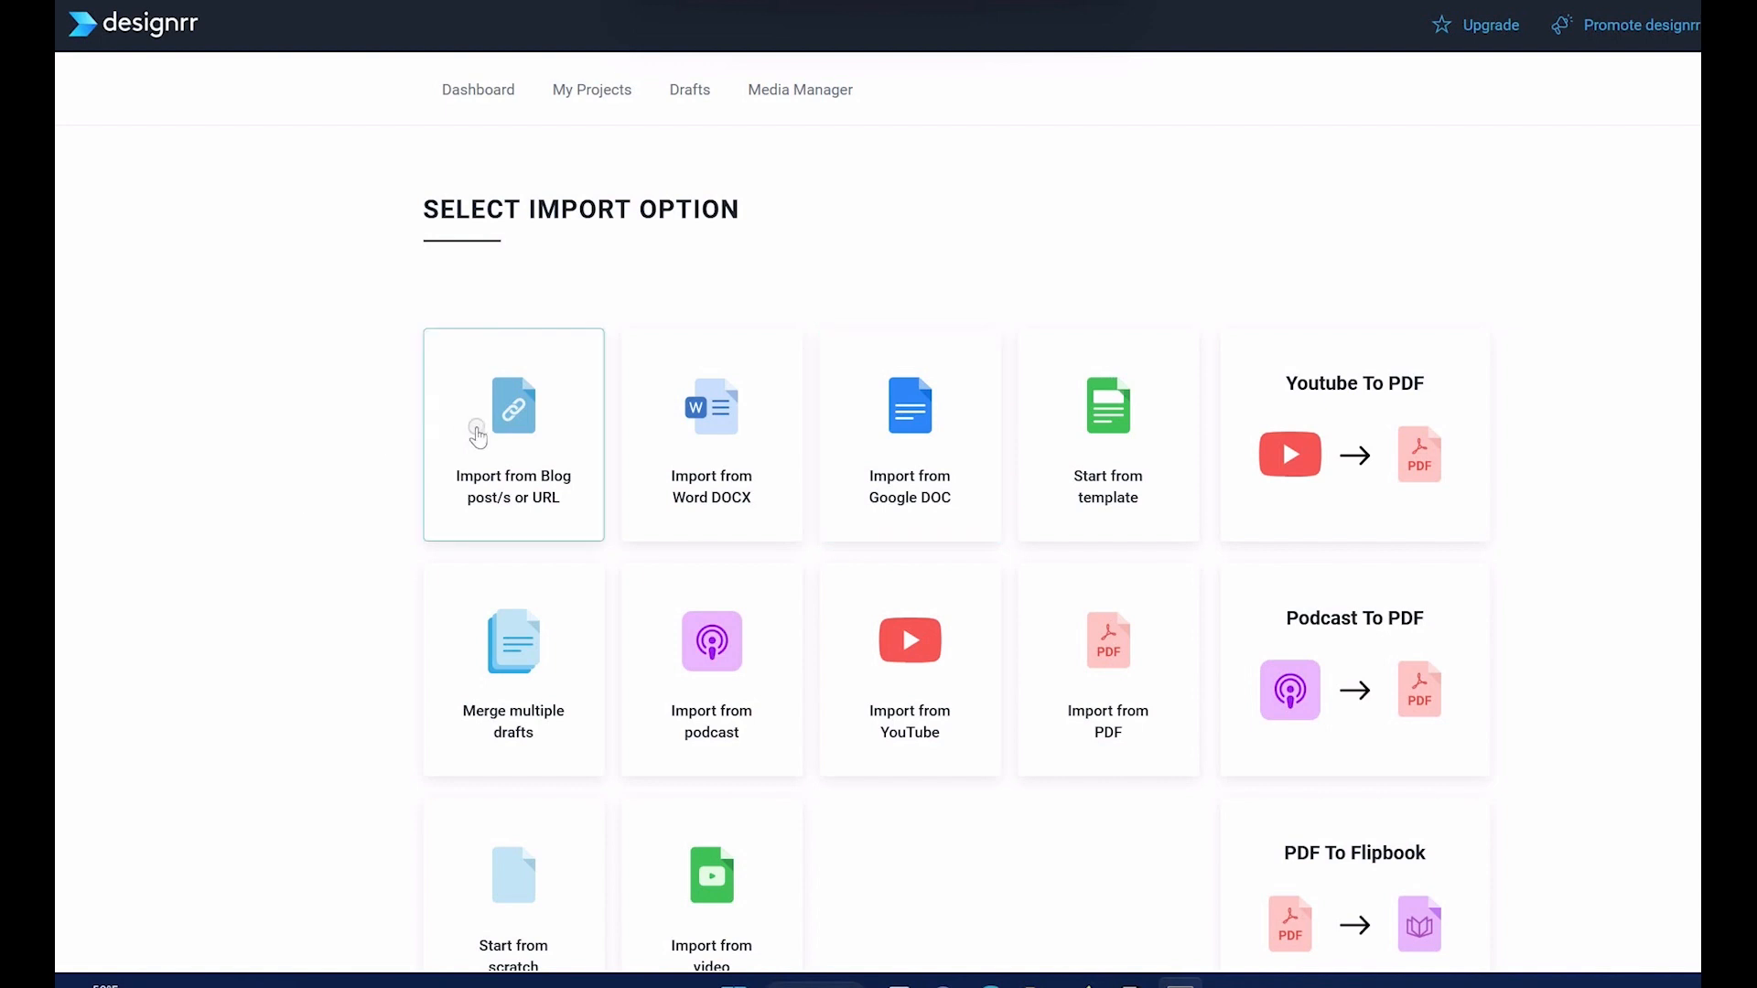
# Step: Switch to Designrr and import the "How to Self Publish A Book" Medium article by fetching its blog post URL
pyautogui.click(477, 432)
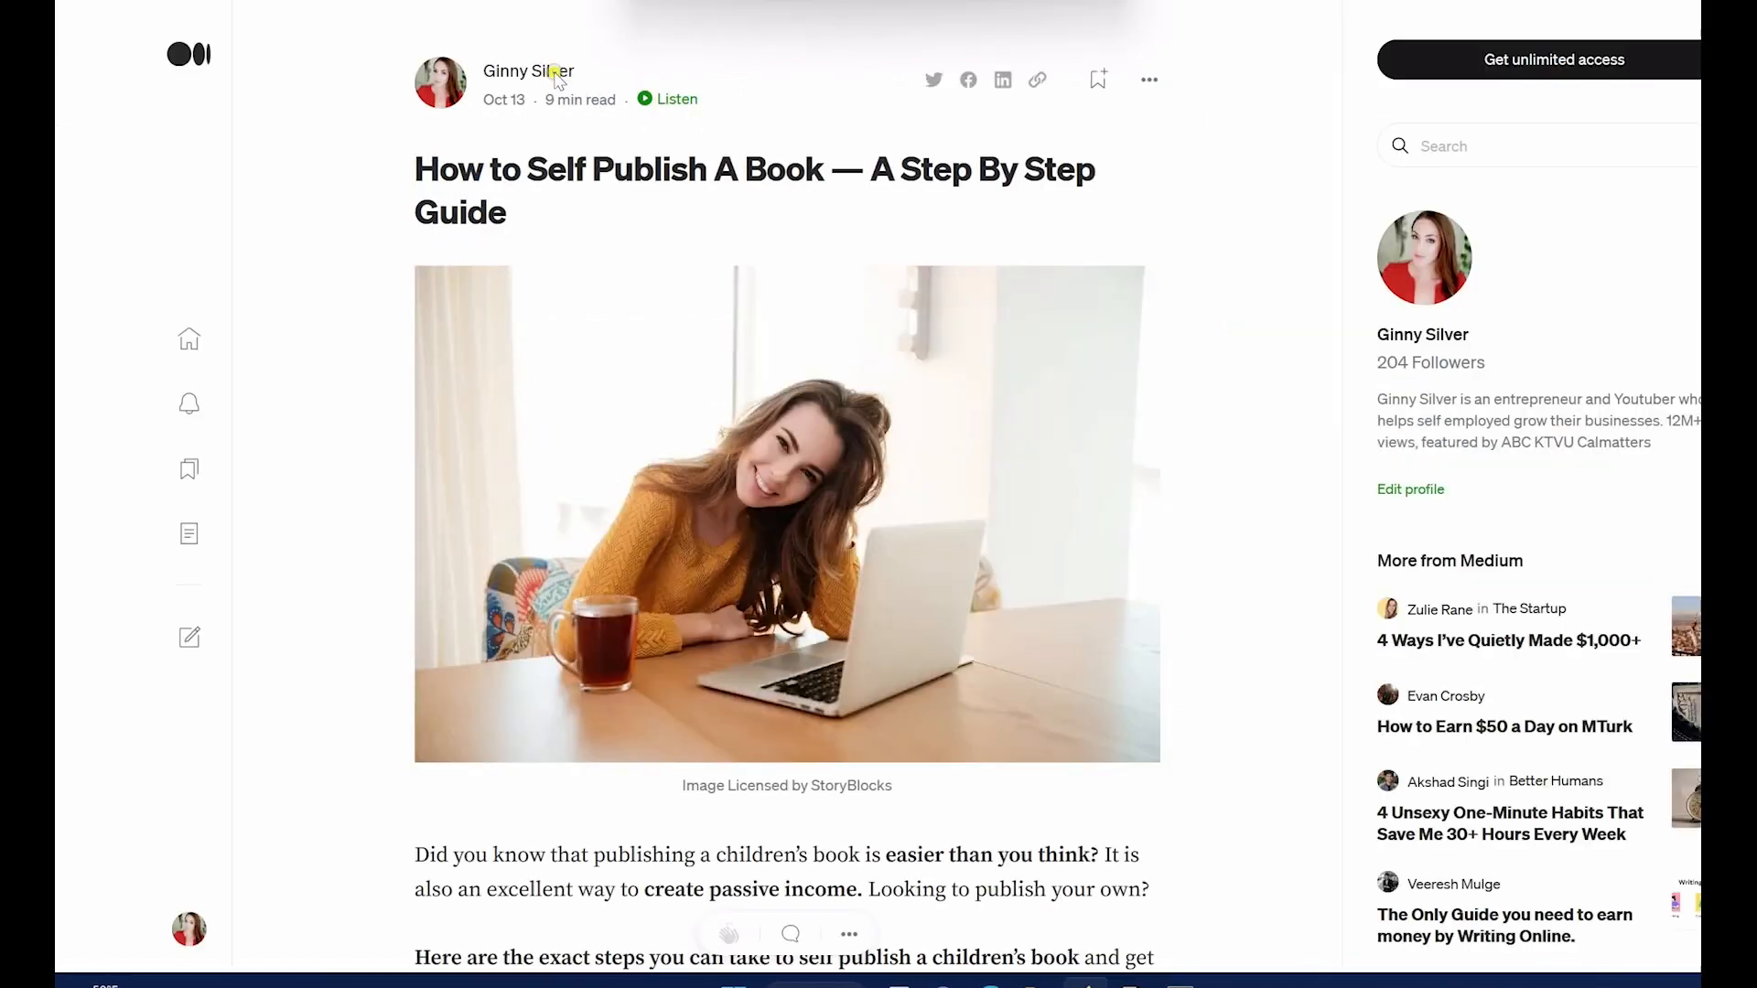
pyautogui.scroll(-20, 787, 494)
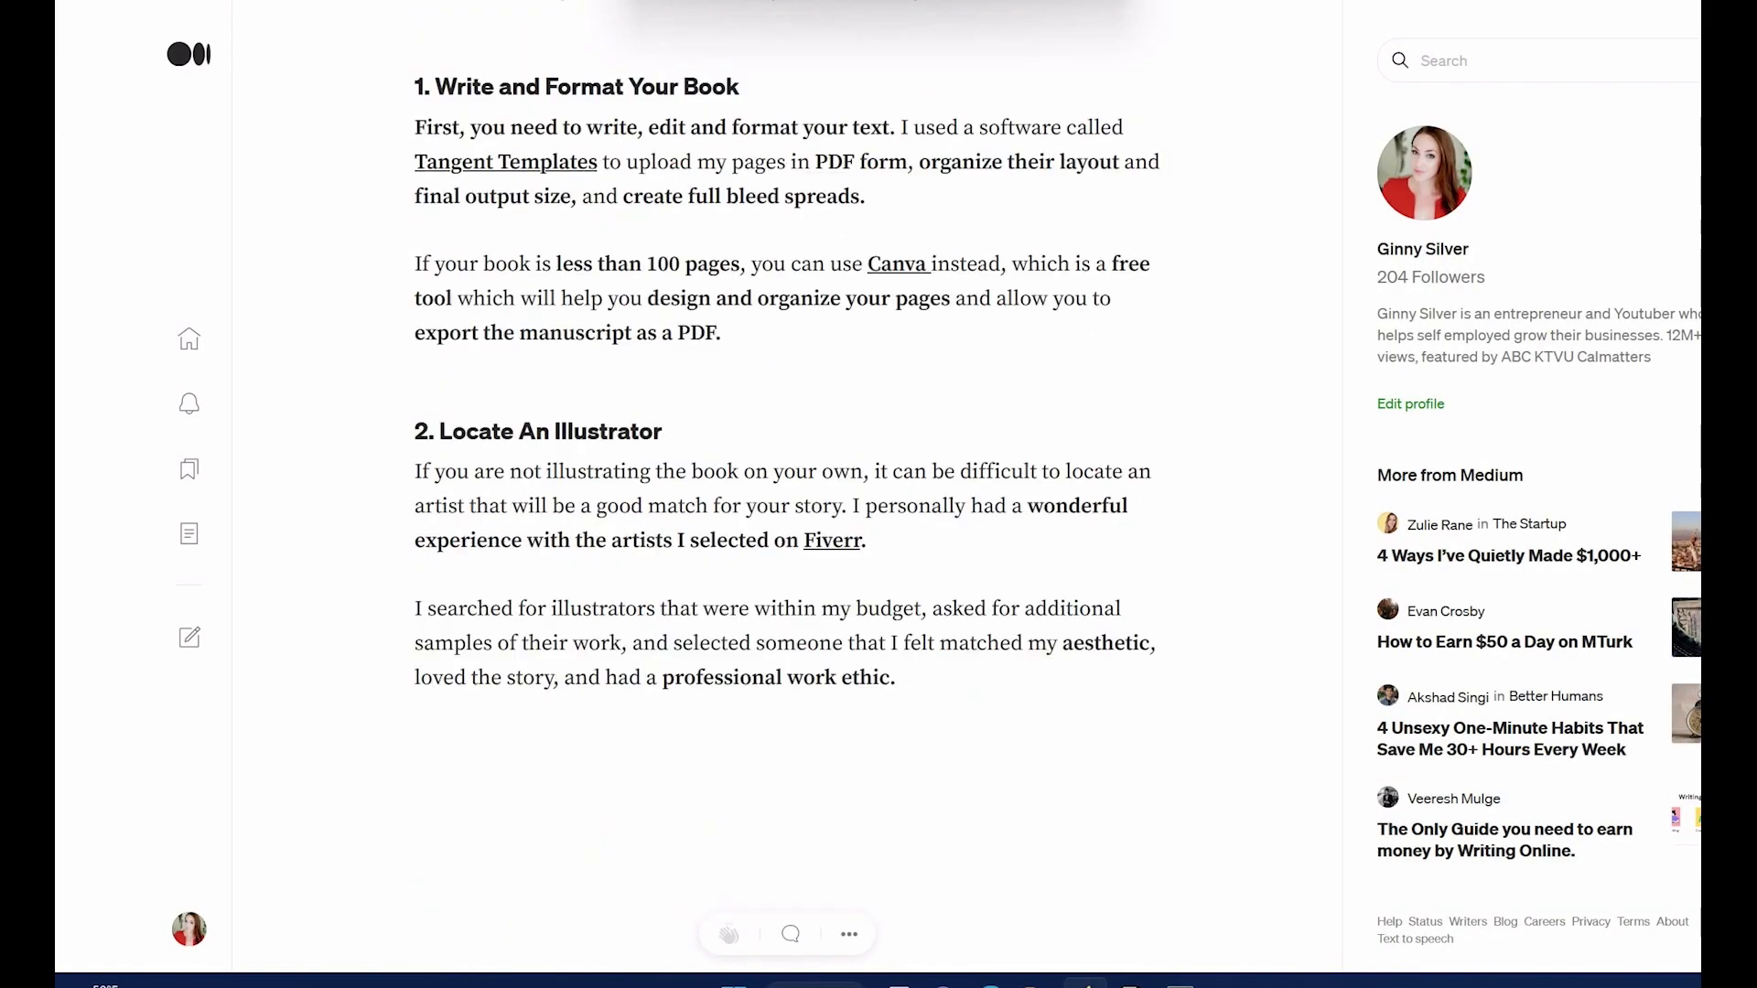
pyautogui.scroll(-2, 787, 495)
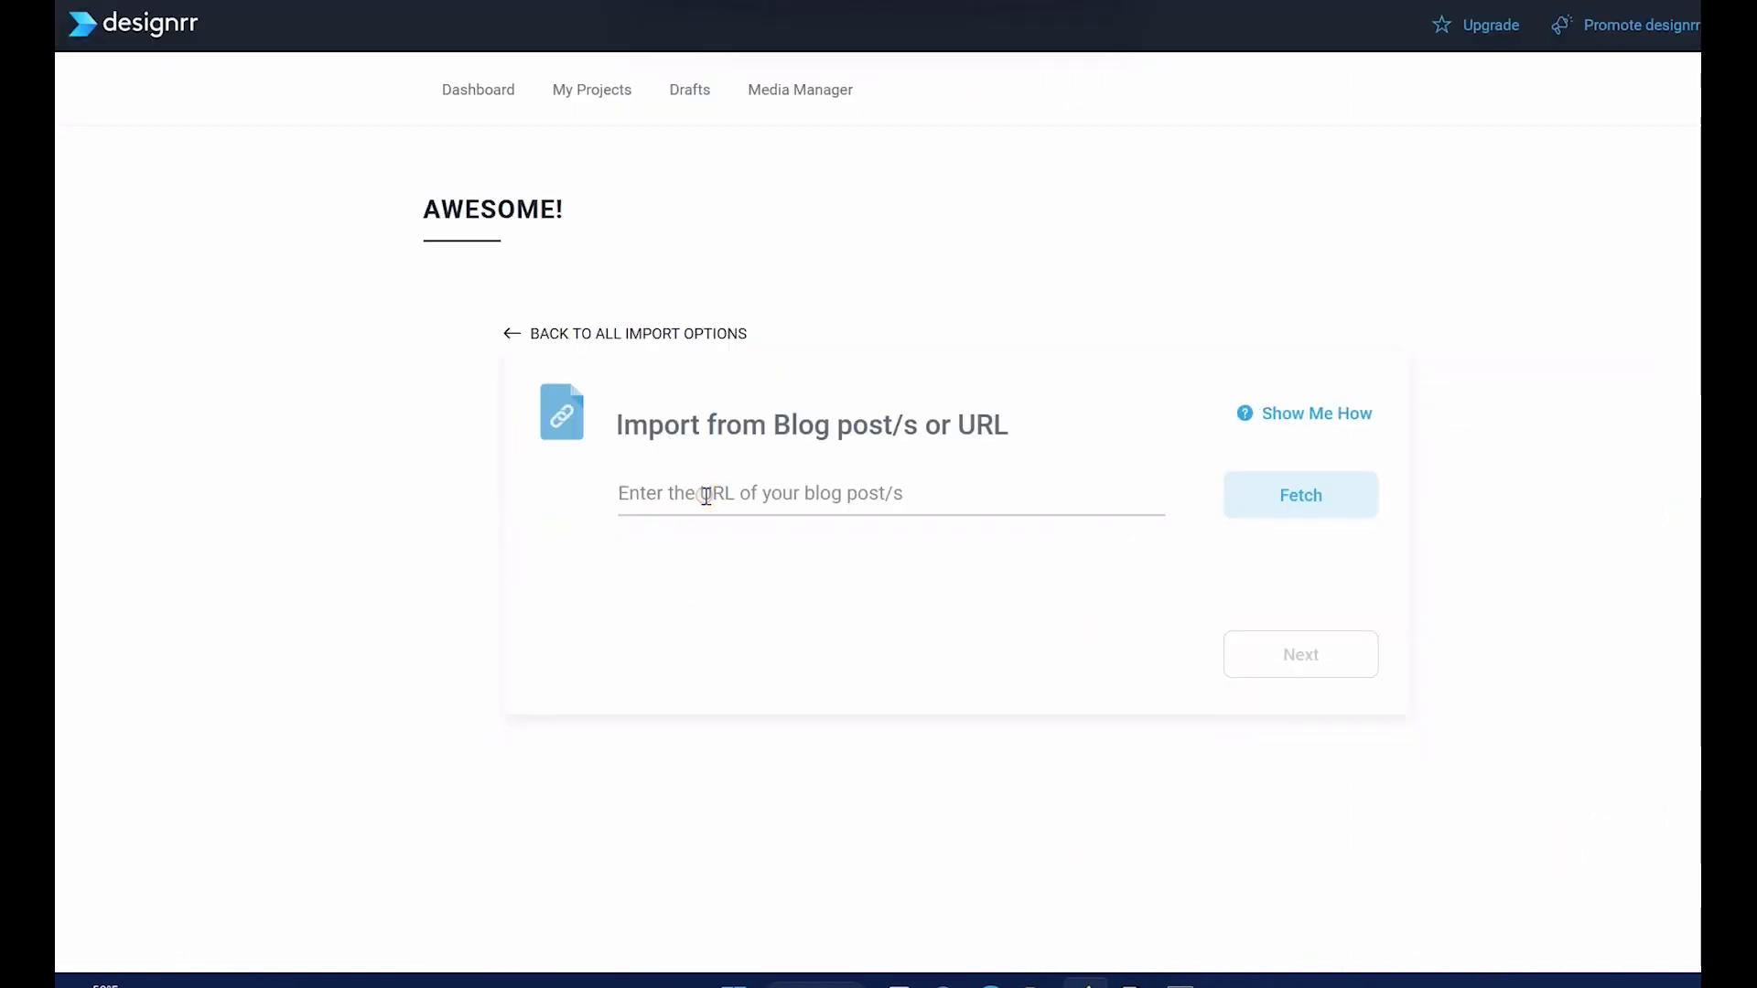
pyautogui.click(706, 495)
pyautogui.hotkey('ctrl', 'v')
pyautogui.click(1296, 472)
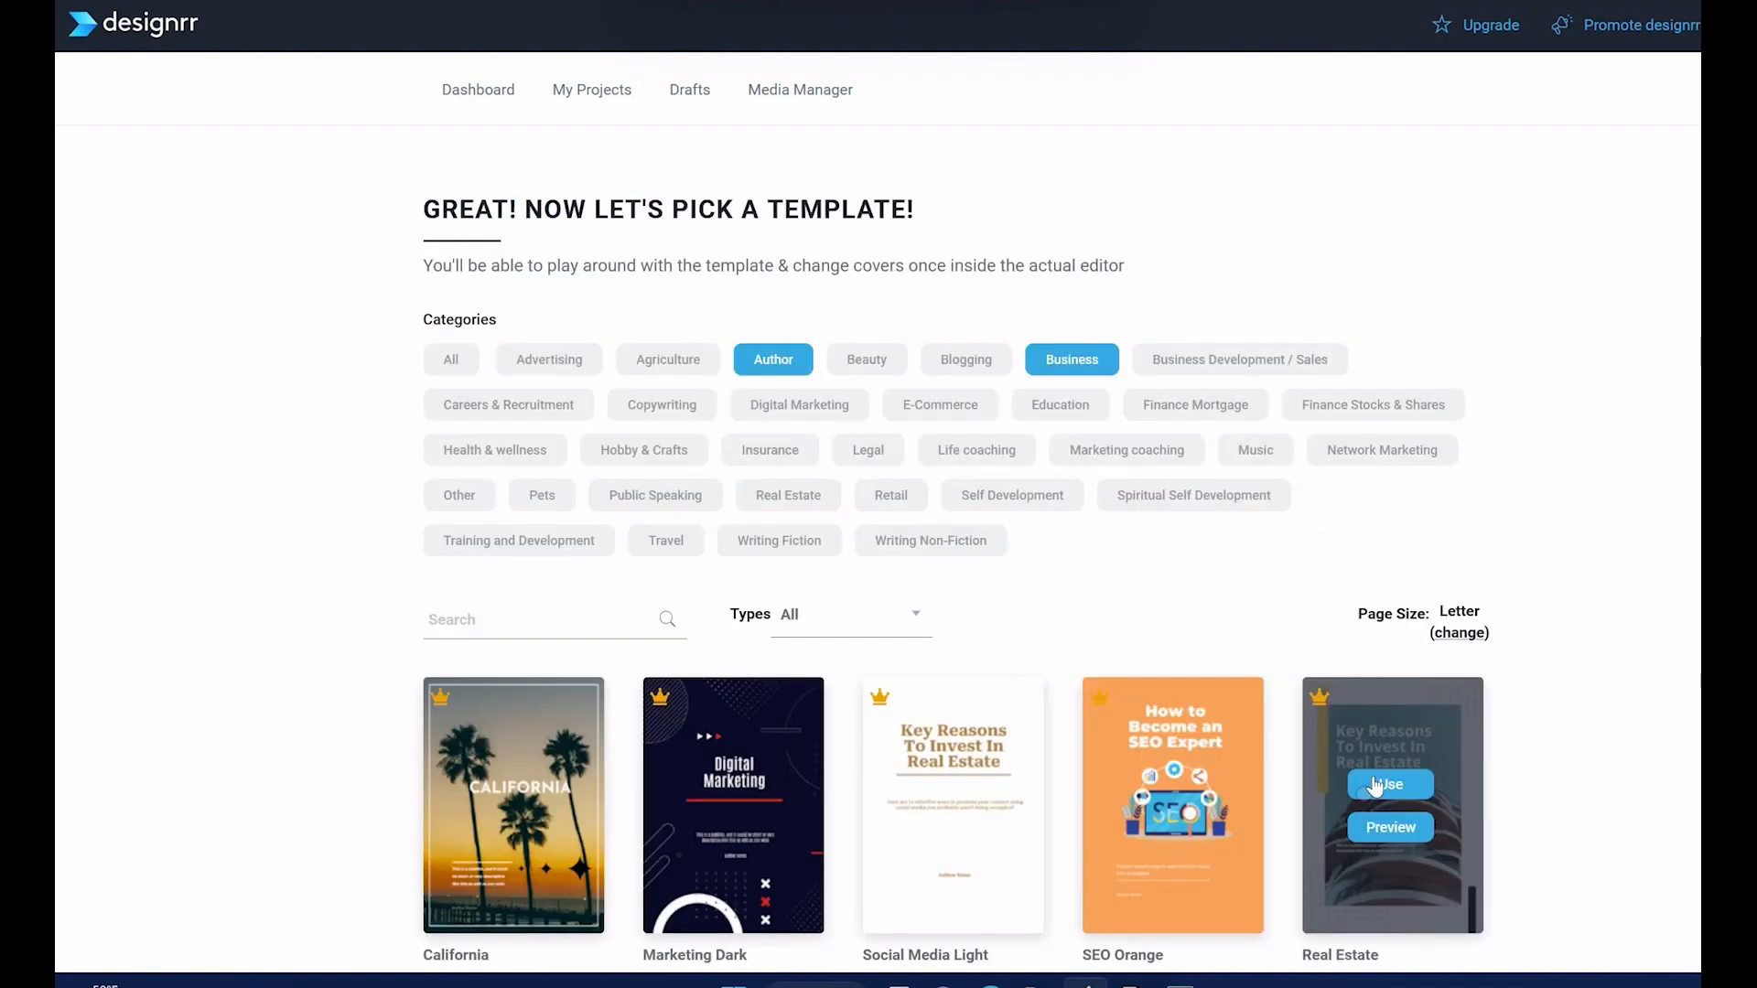
# Step: Preview the pages of the public speaking template, and use the Blogging 1-03 template for the imported article
pyautogui.scroll(-5, 953, 550)
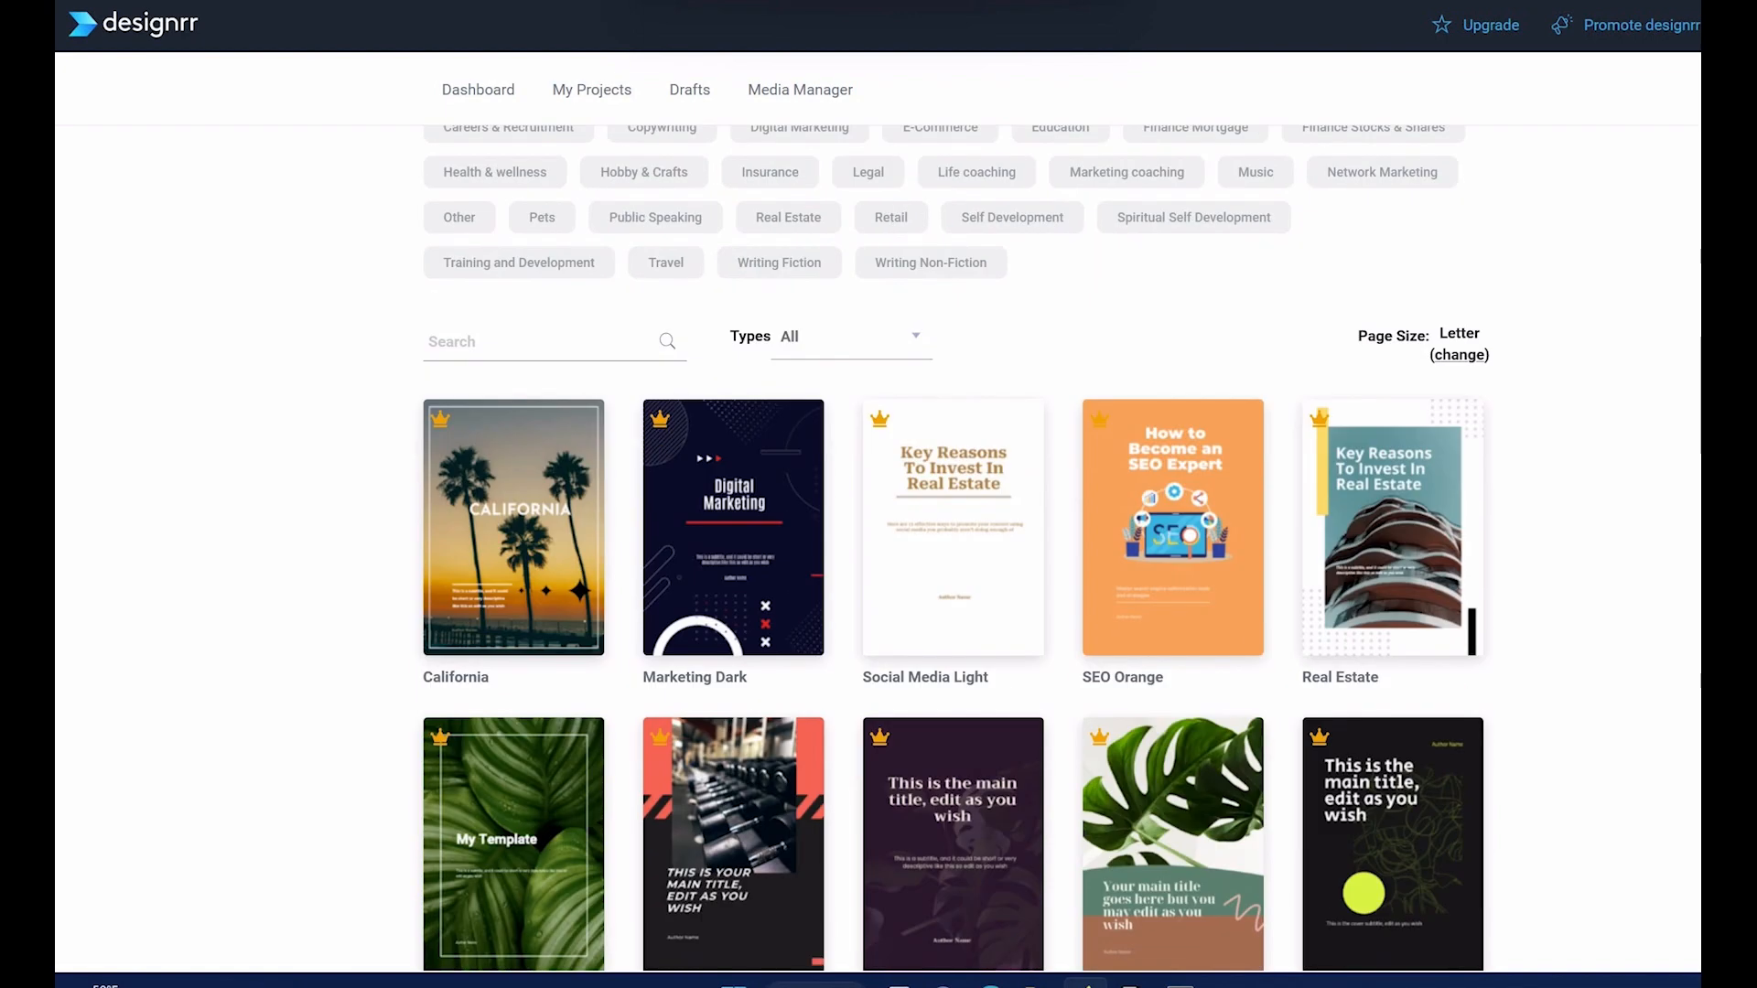
pyautogui.scroll(-6, 954, 549)
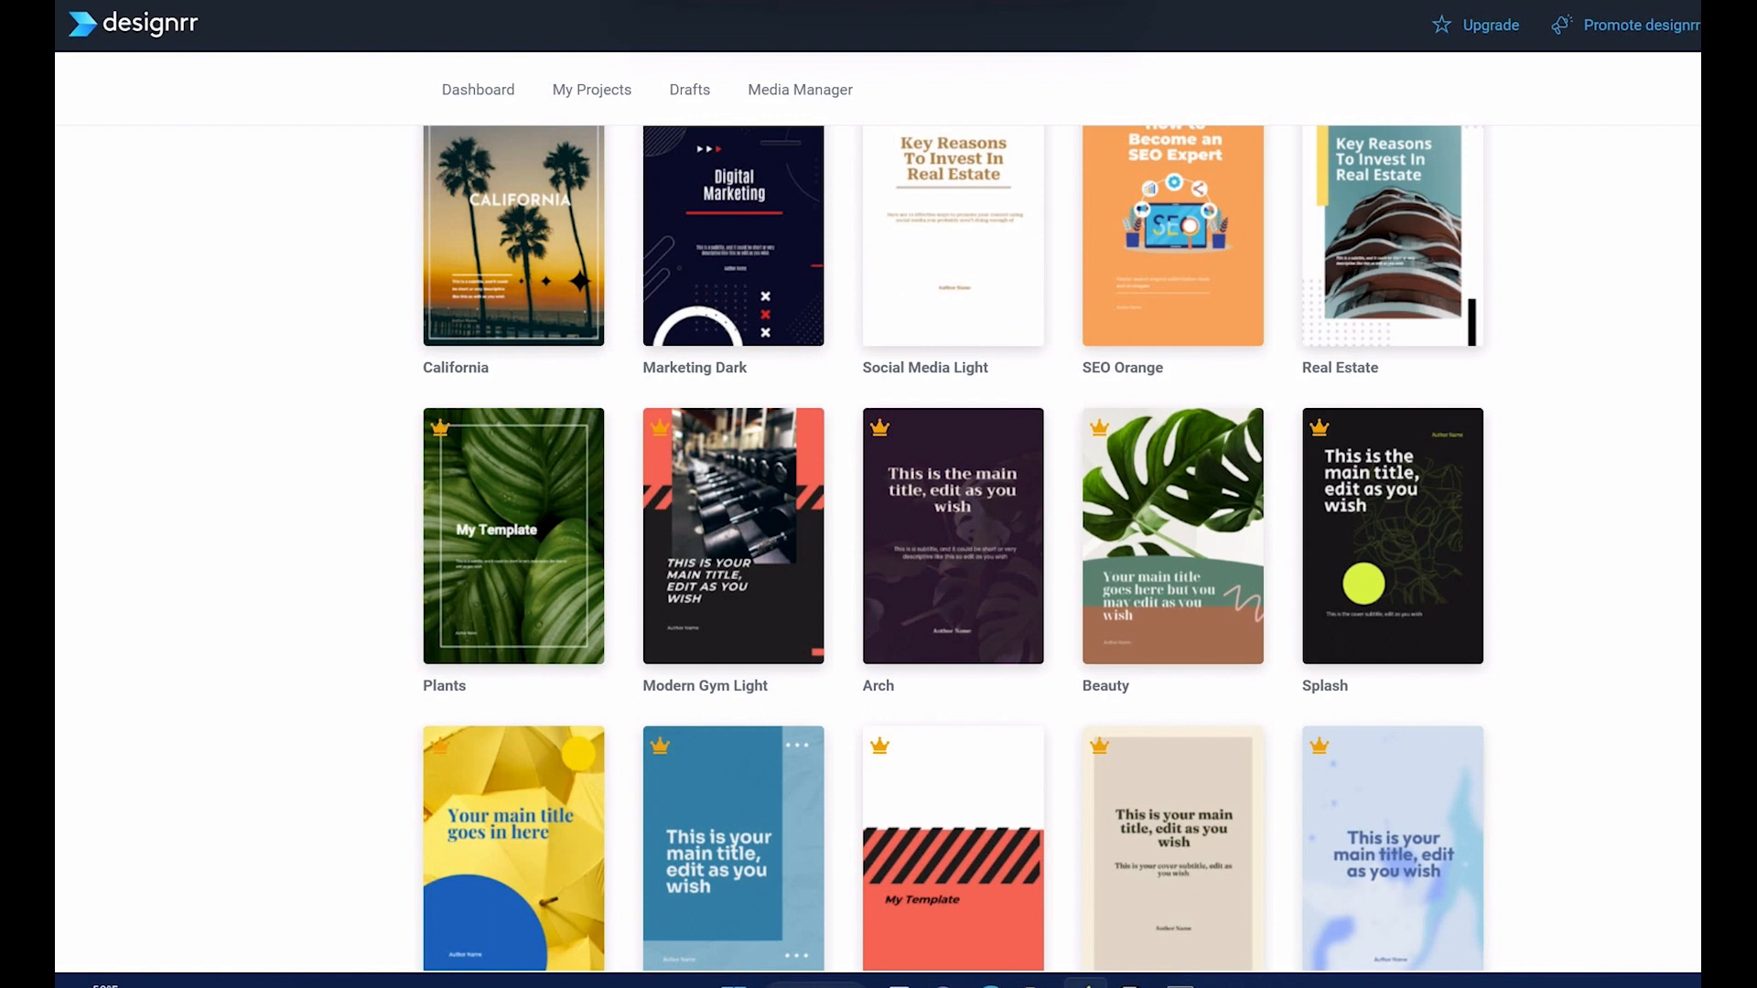
pyautogui.scroll(-10, 523, 514)
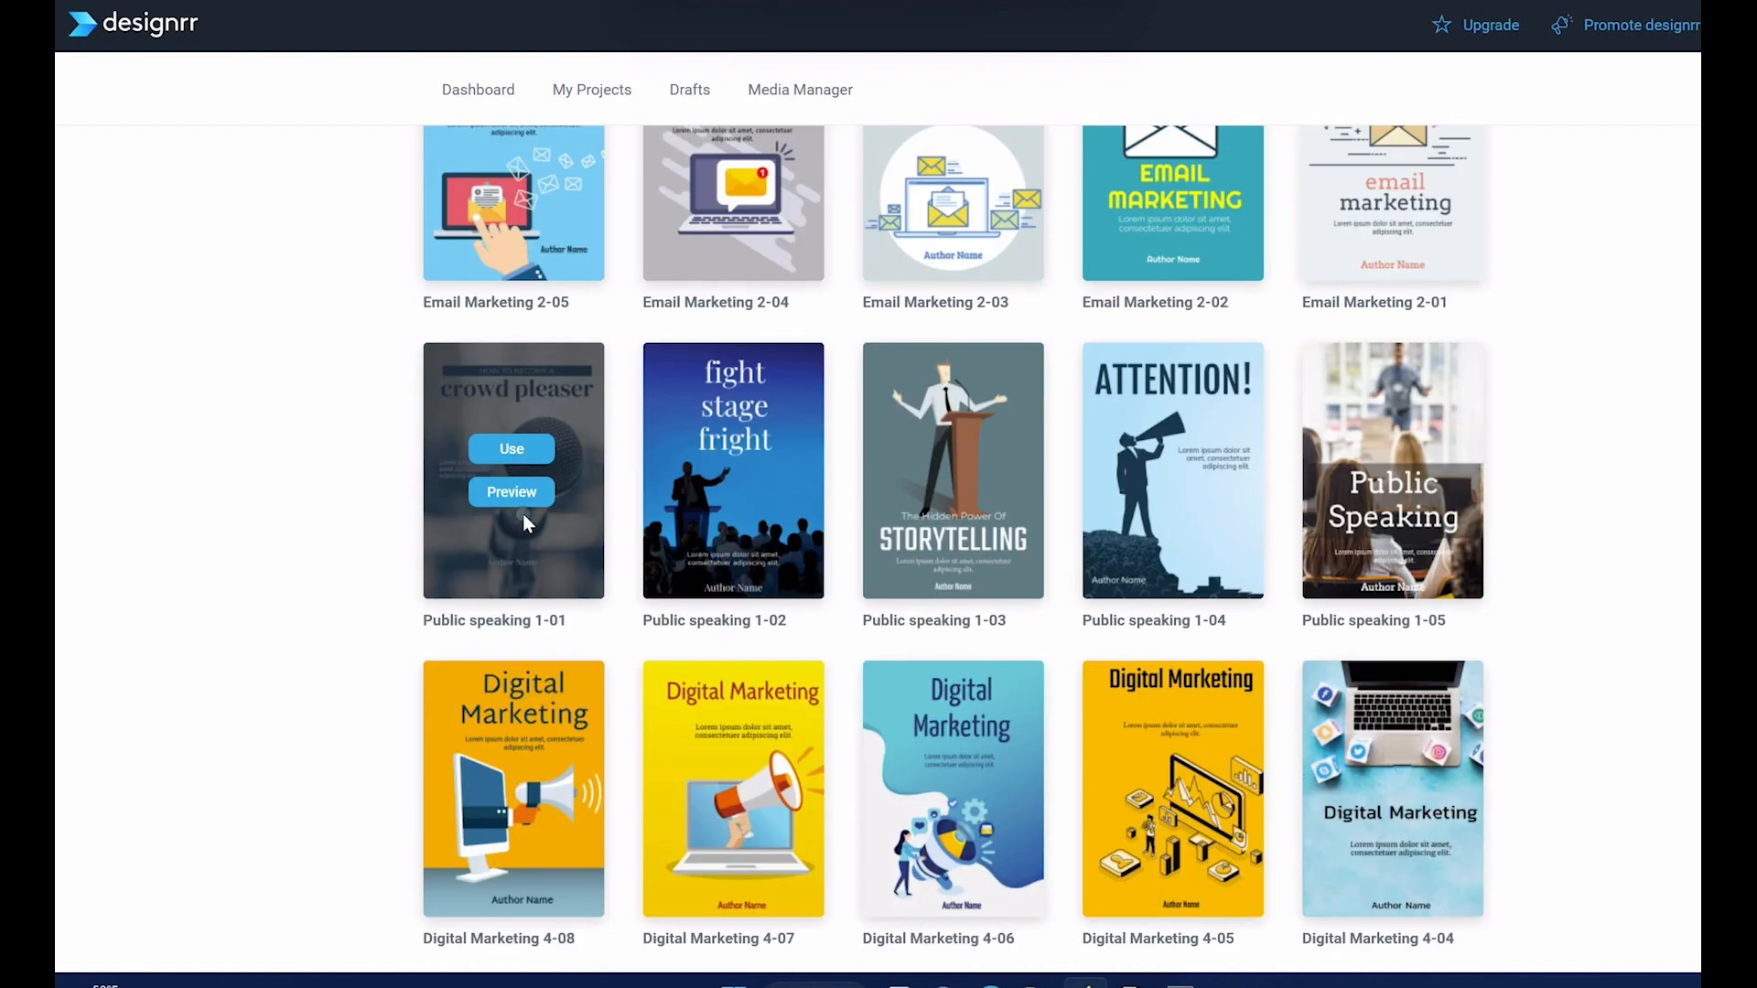
pyautogui.click(522, 501)
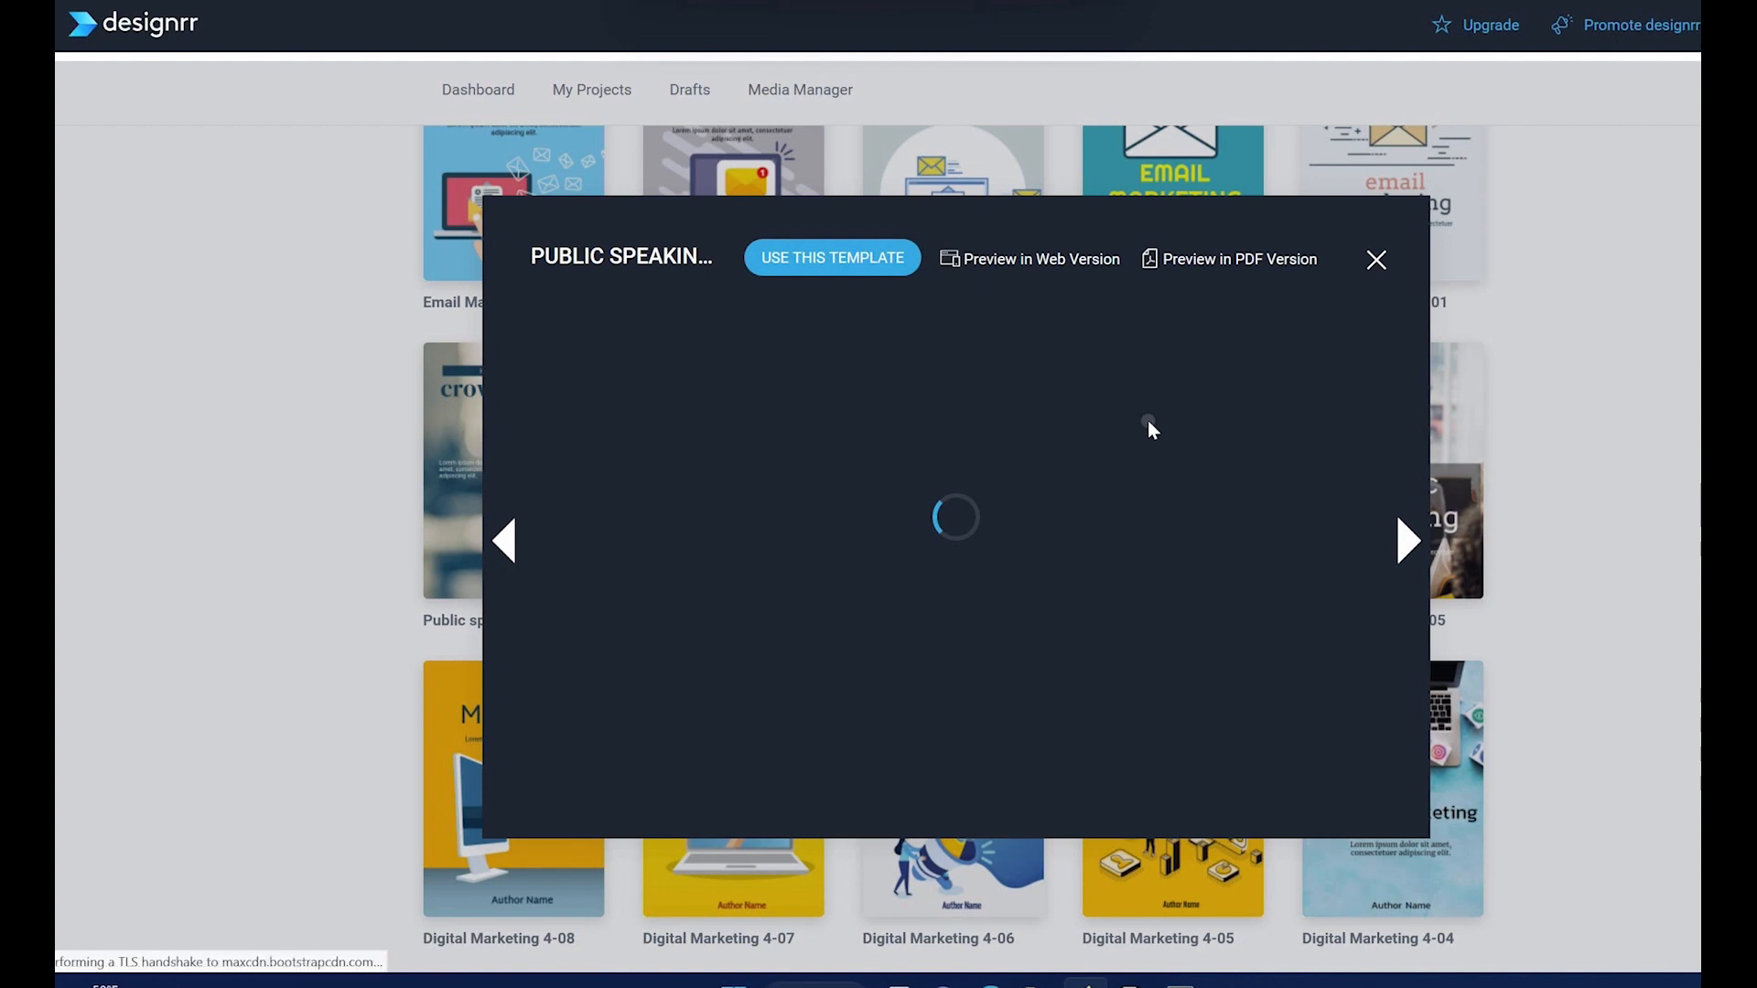
pyautogui.click(1407, 545)
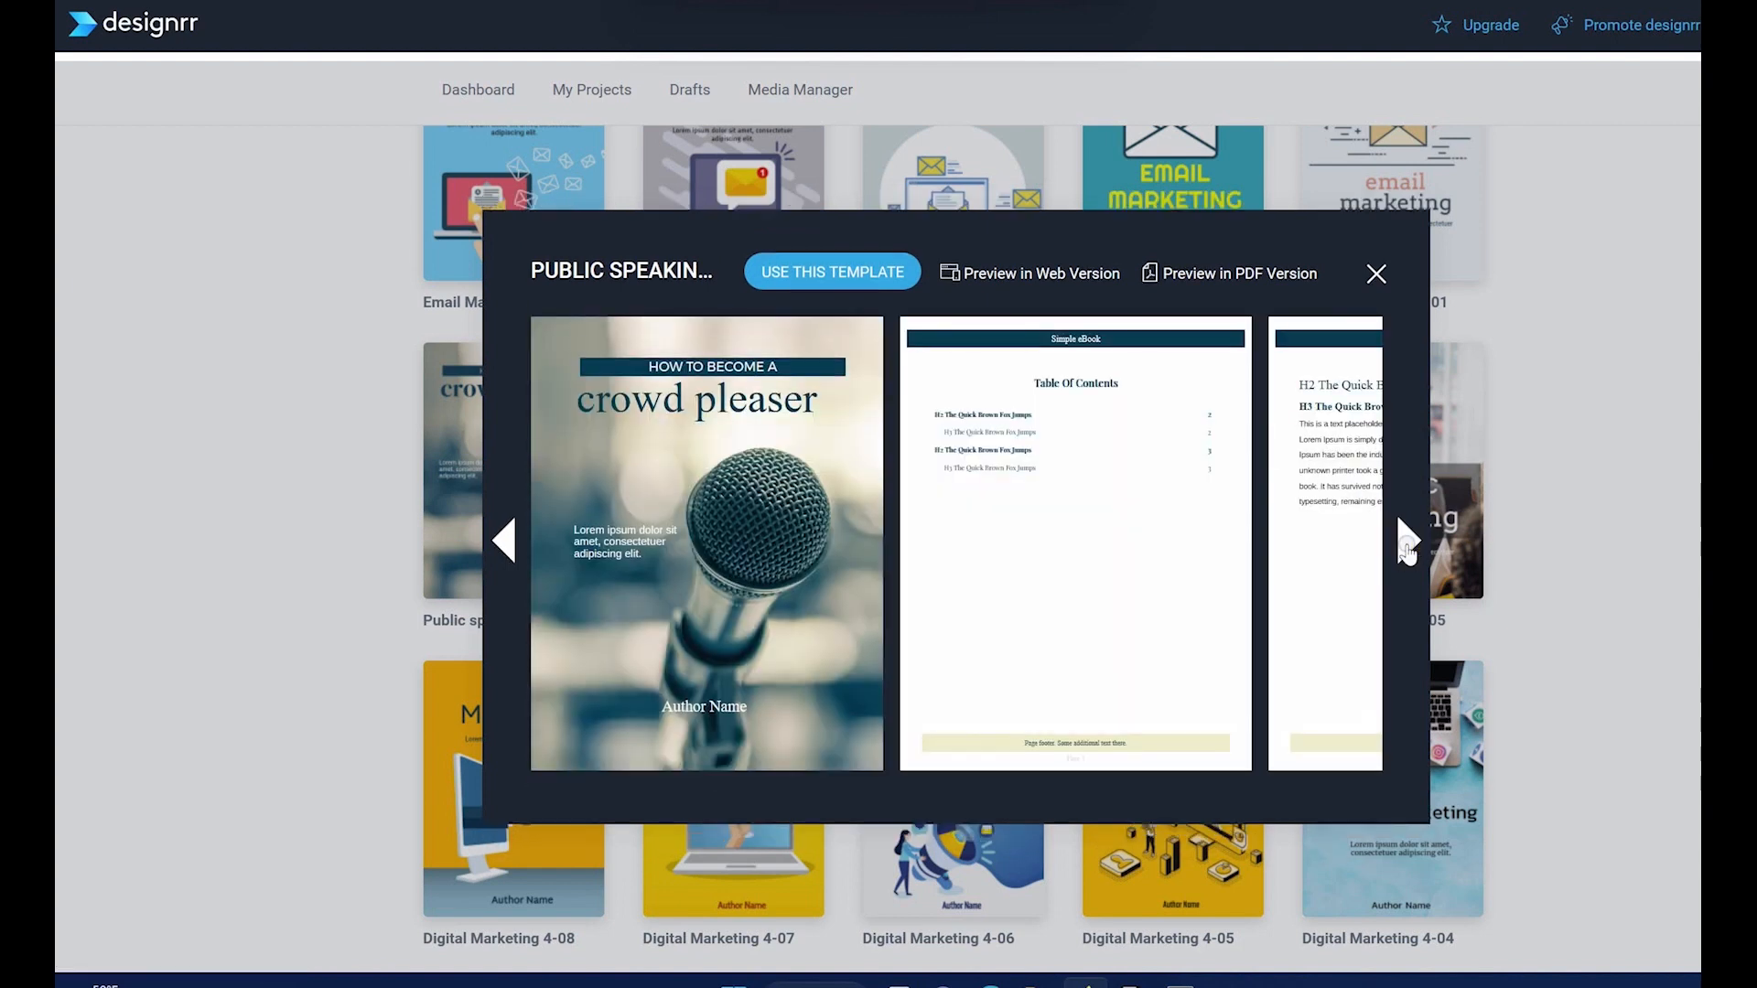
pyautogui.click(1406, 545)
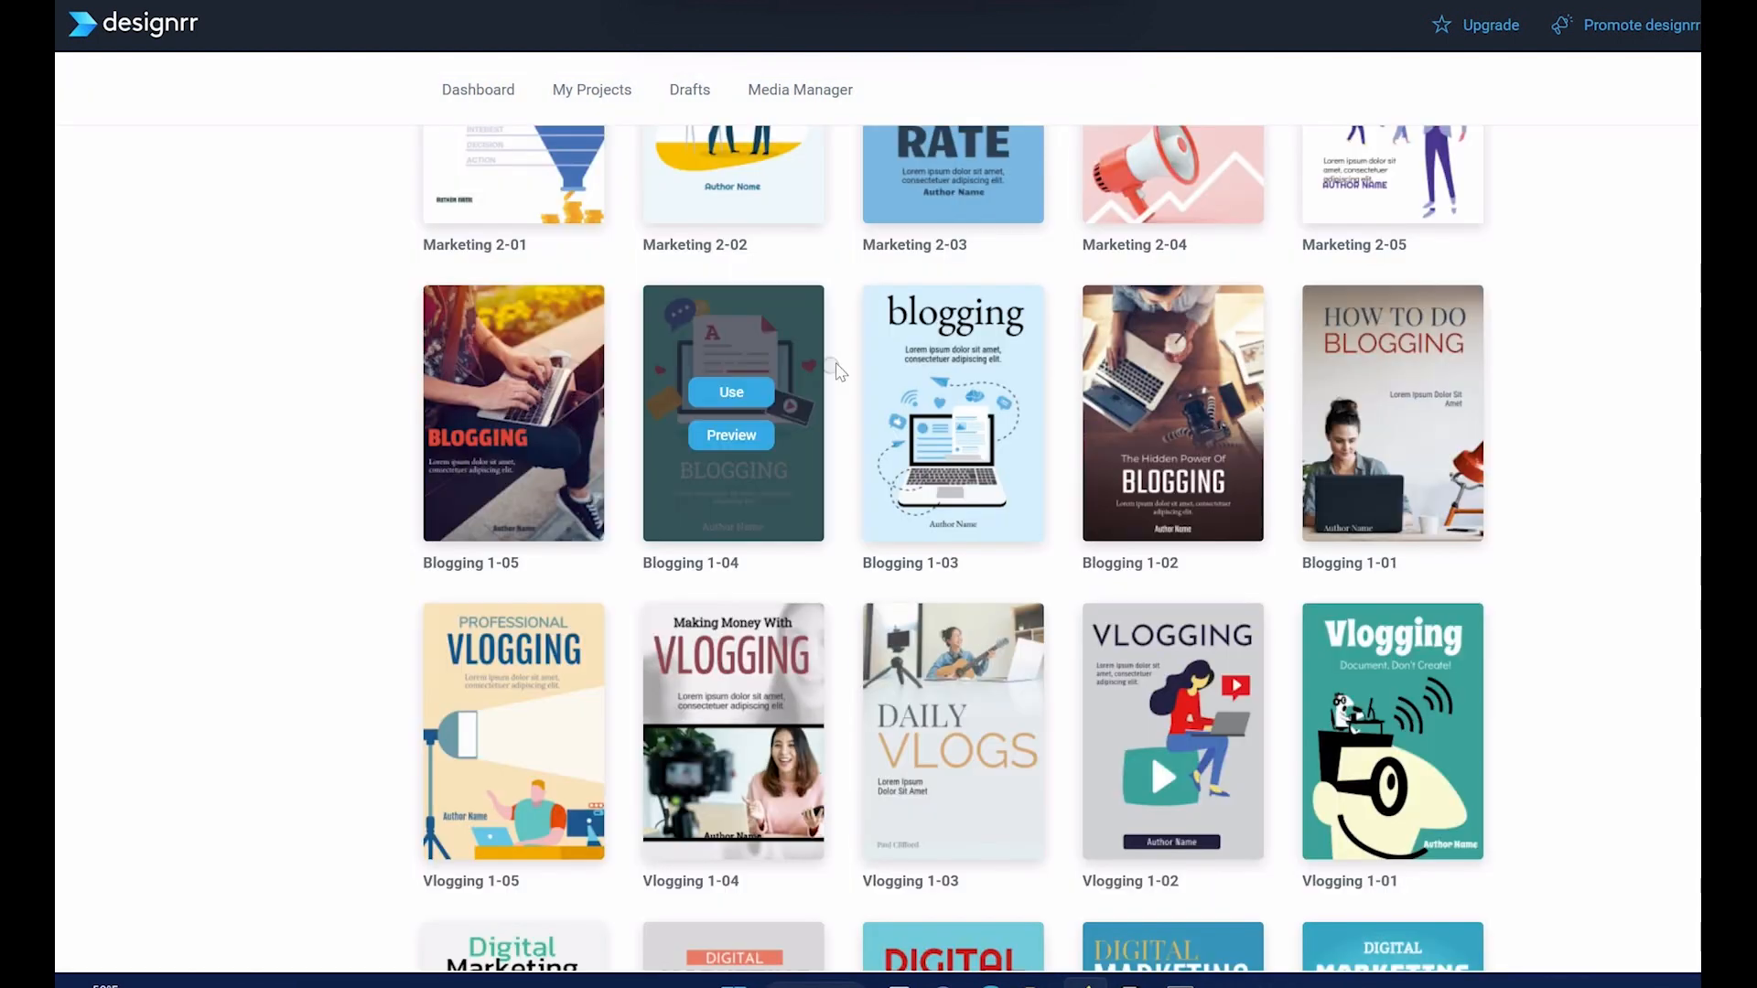
pyautogui.moveTo(751, 430)
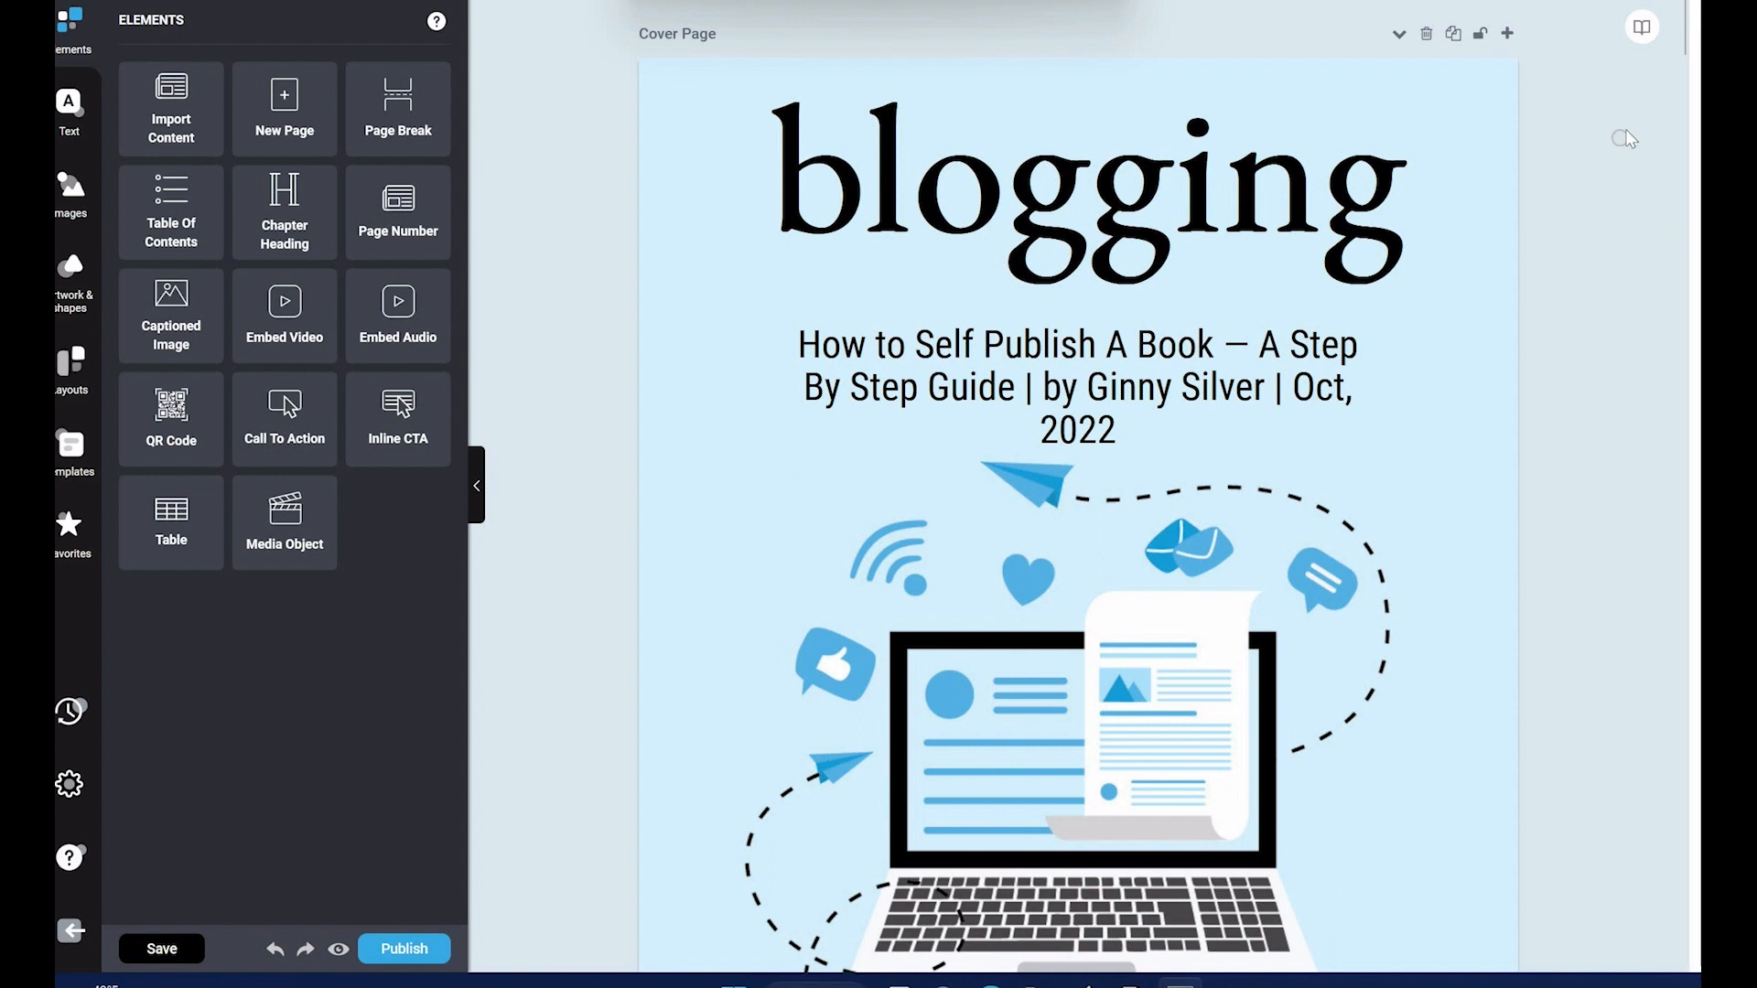
# Step: Insert a table of contents directly after the eBook's cover page
pyautogui.moveTo(1682, 29)
pyautogui.mouseDown()
pyautogui.moveTo(1699, 294)
pyautogui.moveTo(1699, 27)
pyautogui.mouseUp()
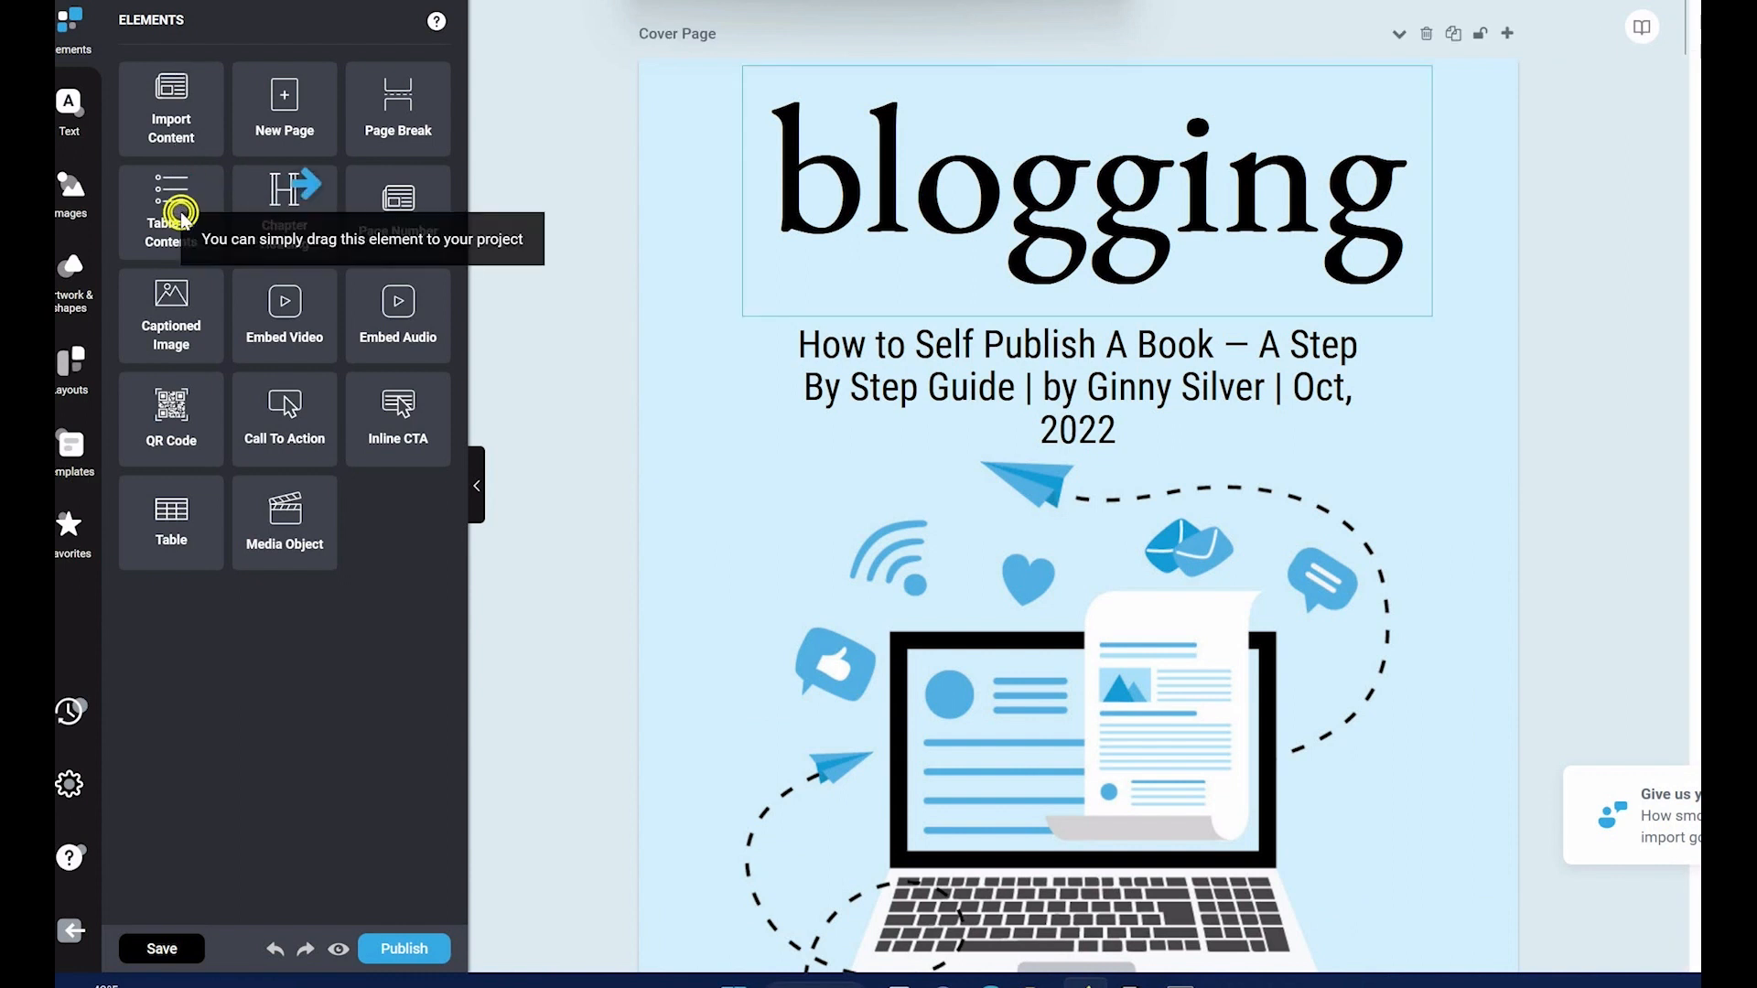
pyautogui.moveTo(176, 201); pyautogui.dragTo(1730, 412)
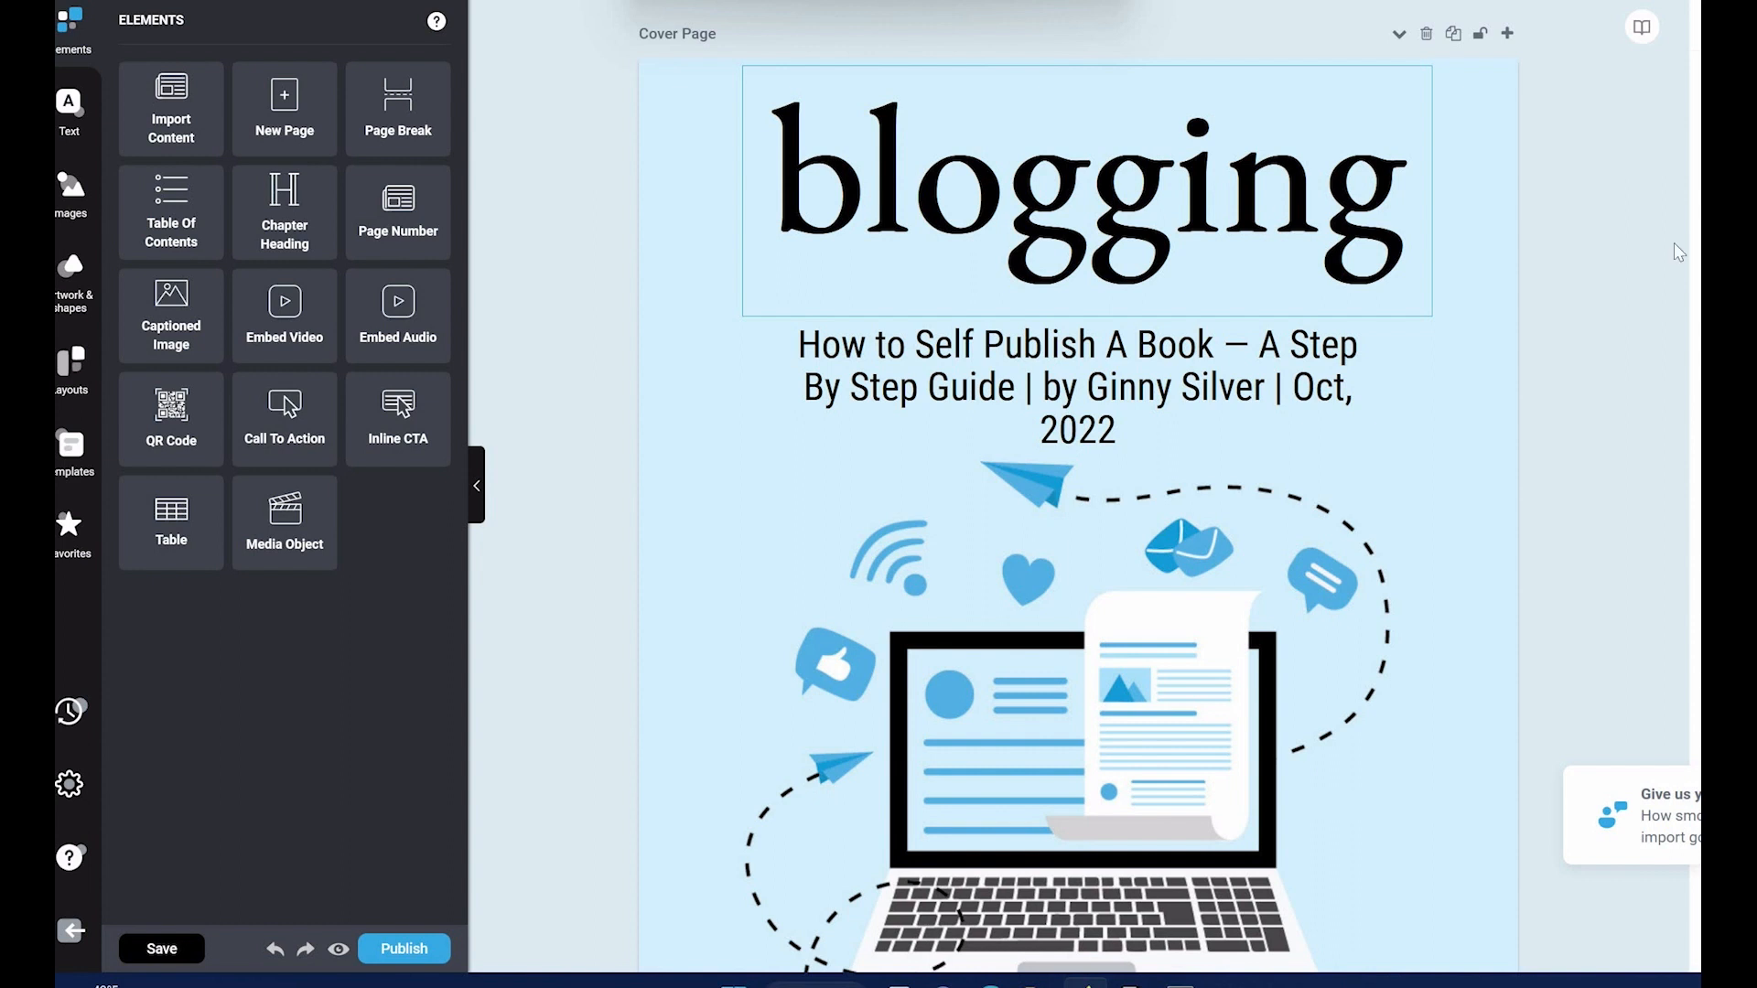
pyautogui.moveTo(171, 224); pyautogui.dragTo(1651, 162)
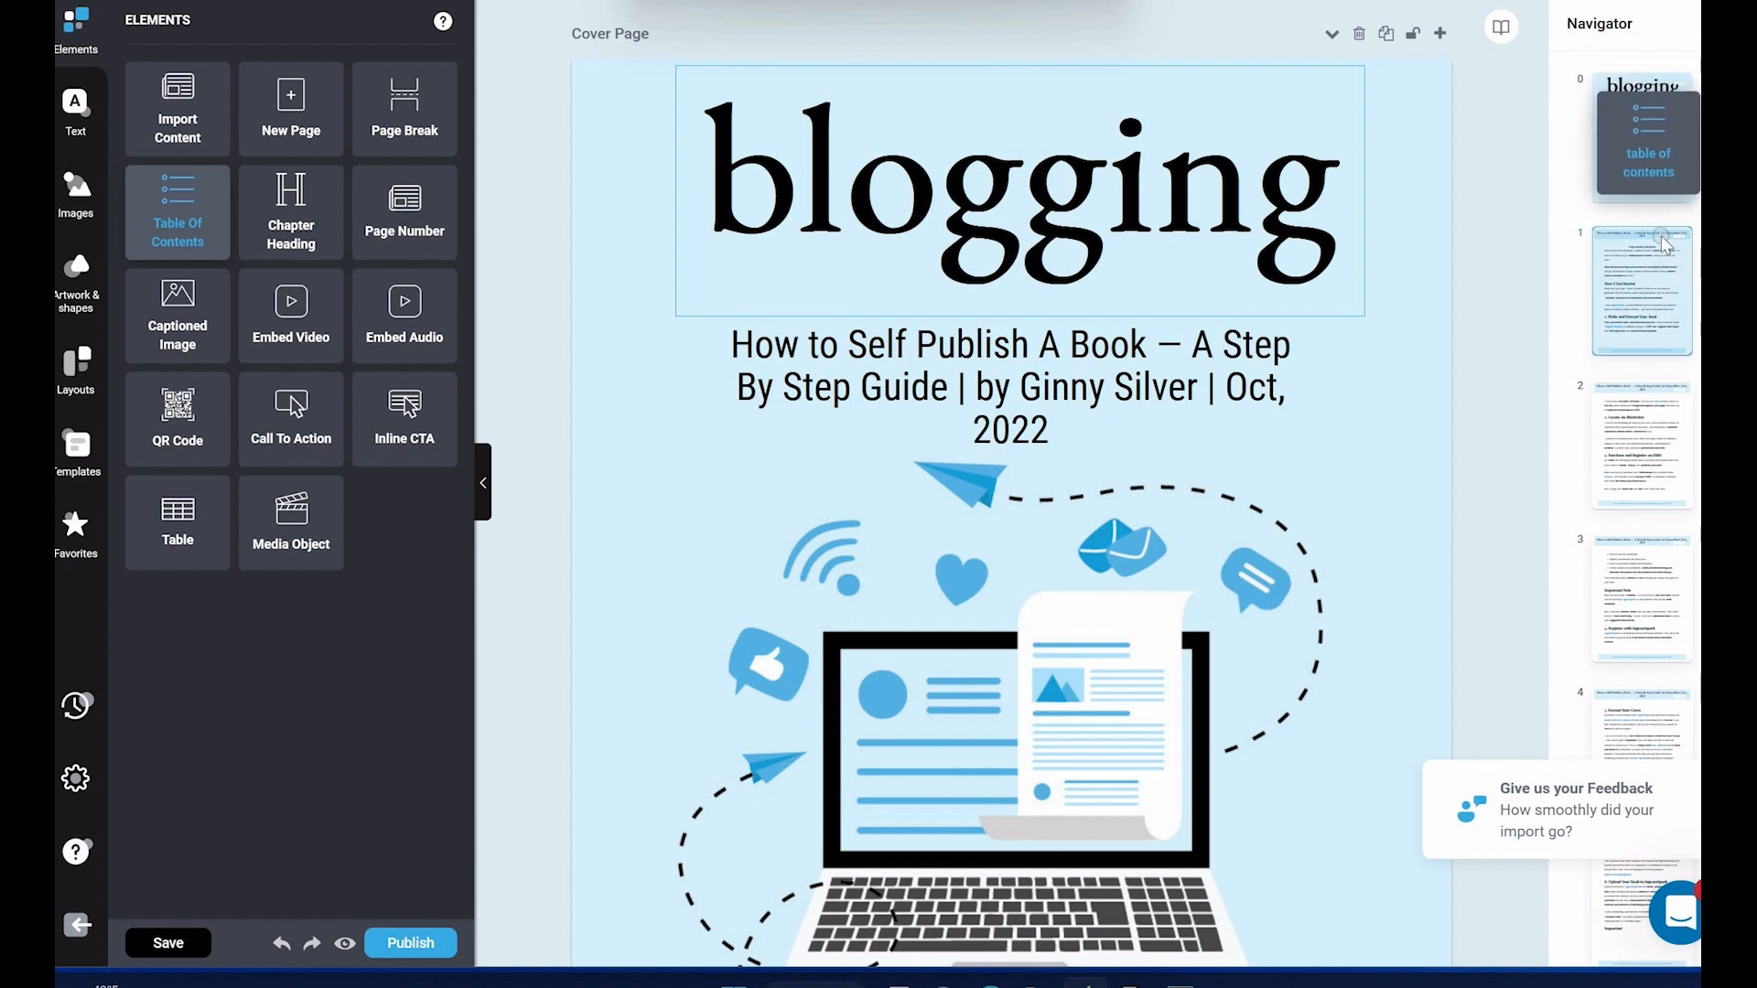
pyautogui.moveTo(1664, 242); pyautogui.dragTo(1664, 242)
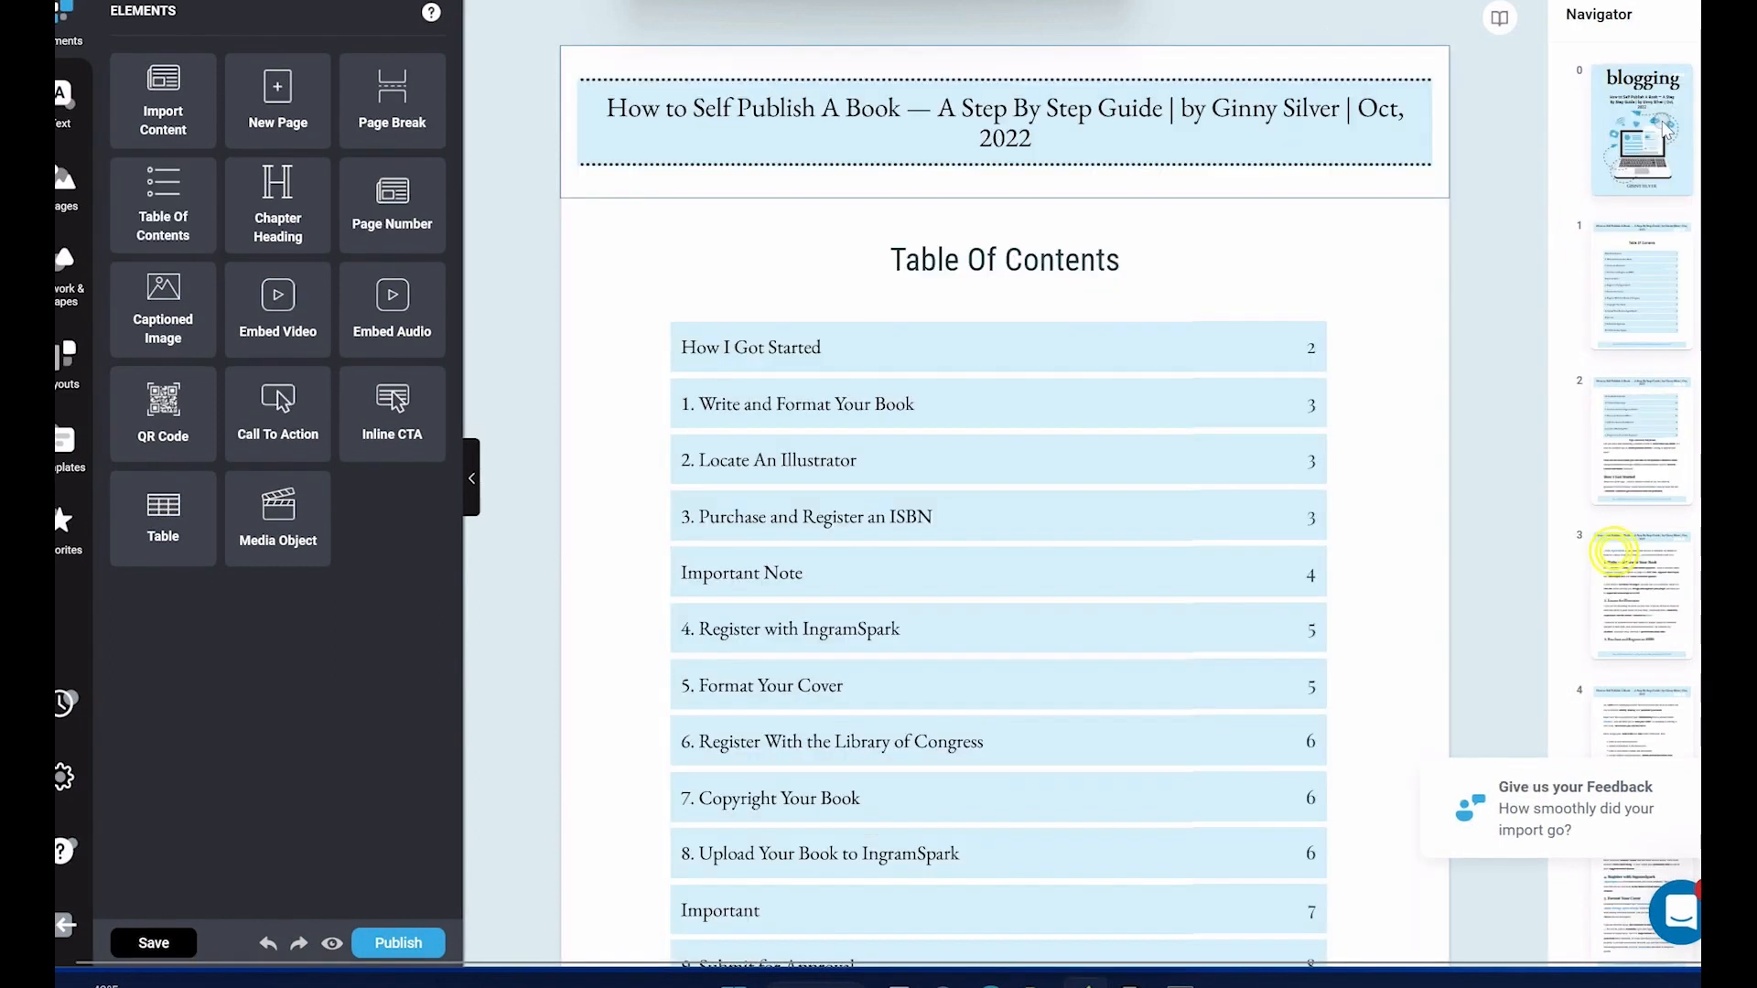
# Step: Review the imported eBook pages from the "Register with IngramSpark" section to the "Important" section
pyautogui.click(1598, 916)
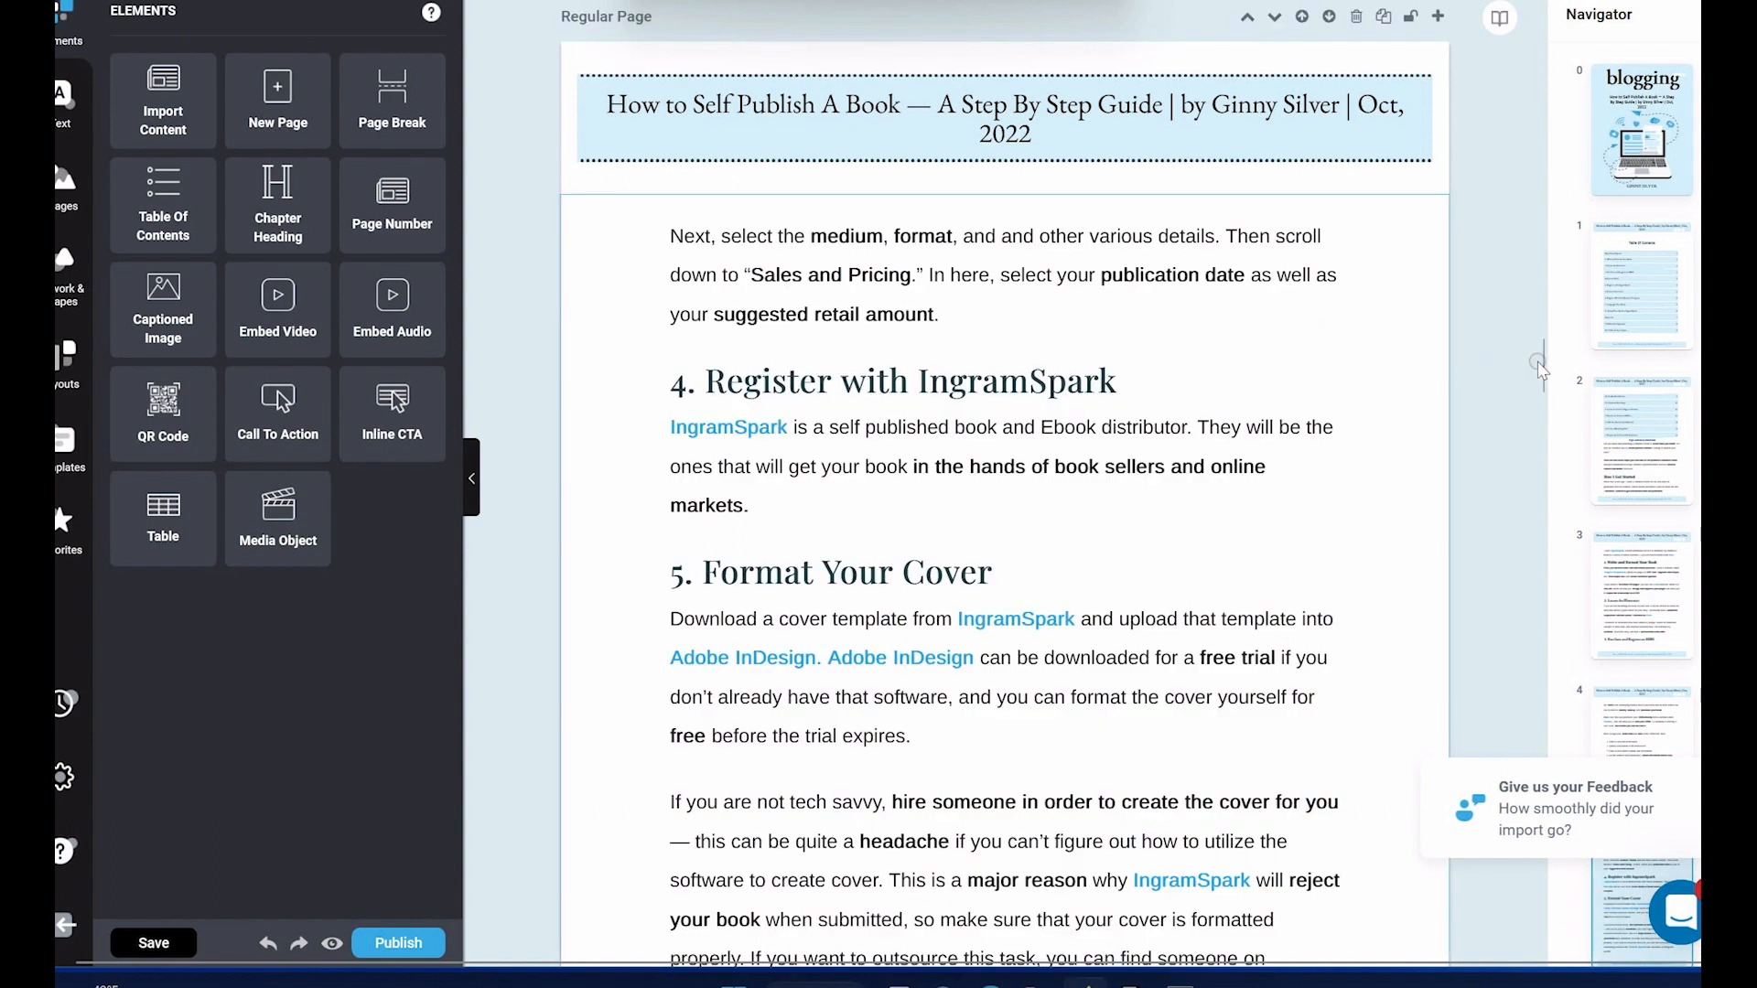
pyautogui.scroll(-10, 1541, 366)
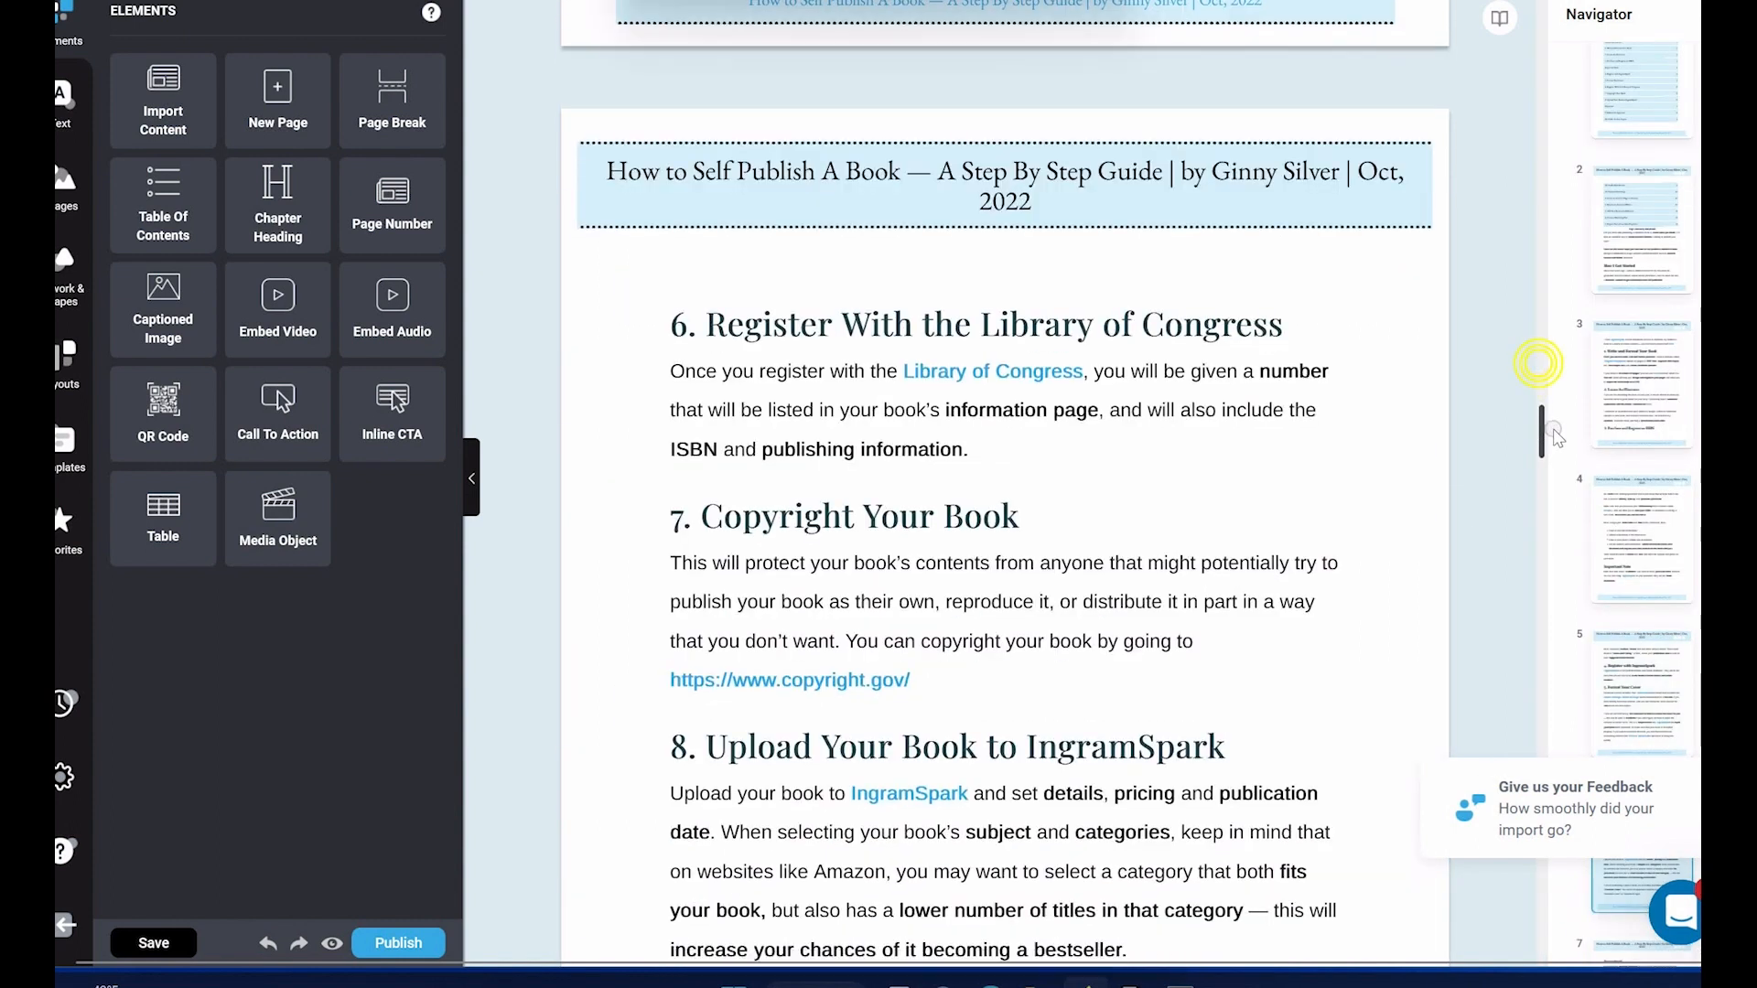
pyautogui.scroll(-6, 1561, 450)
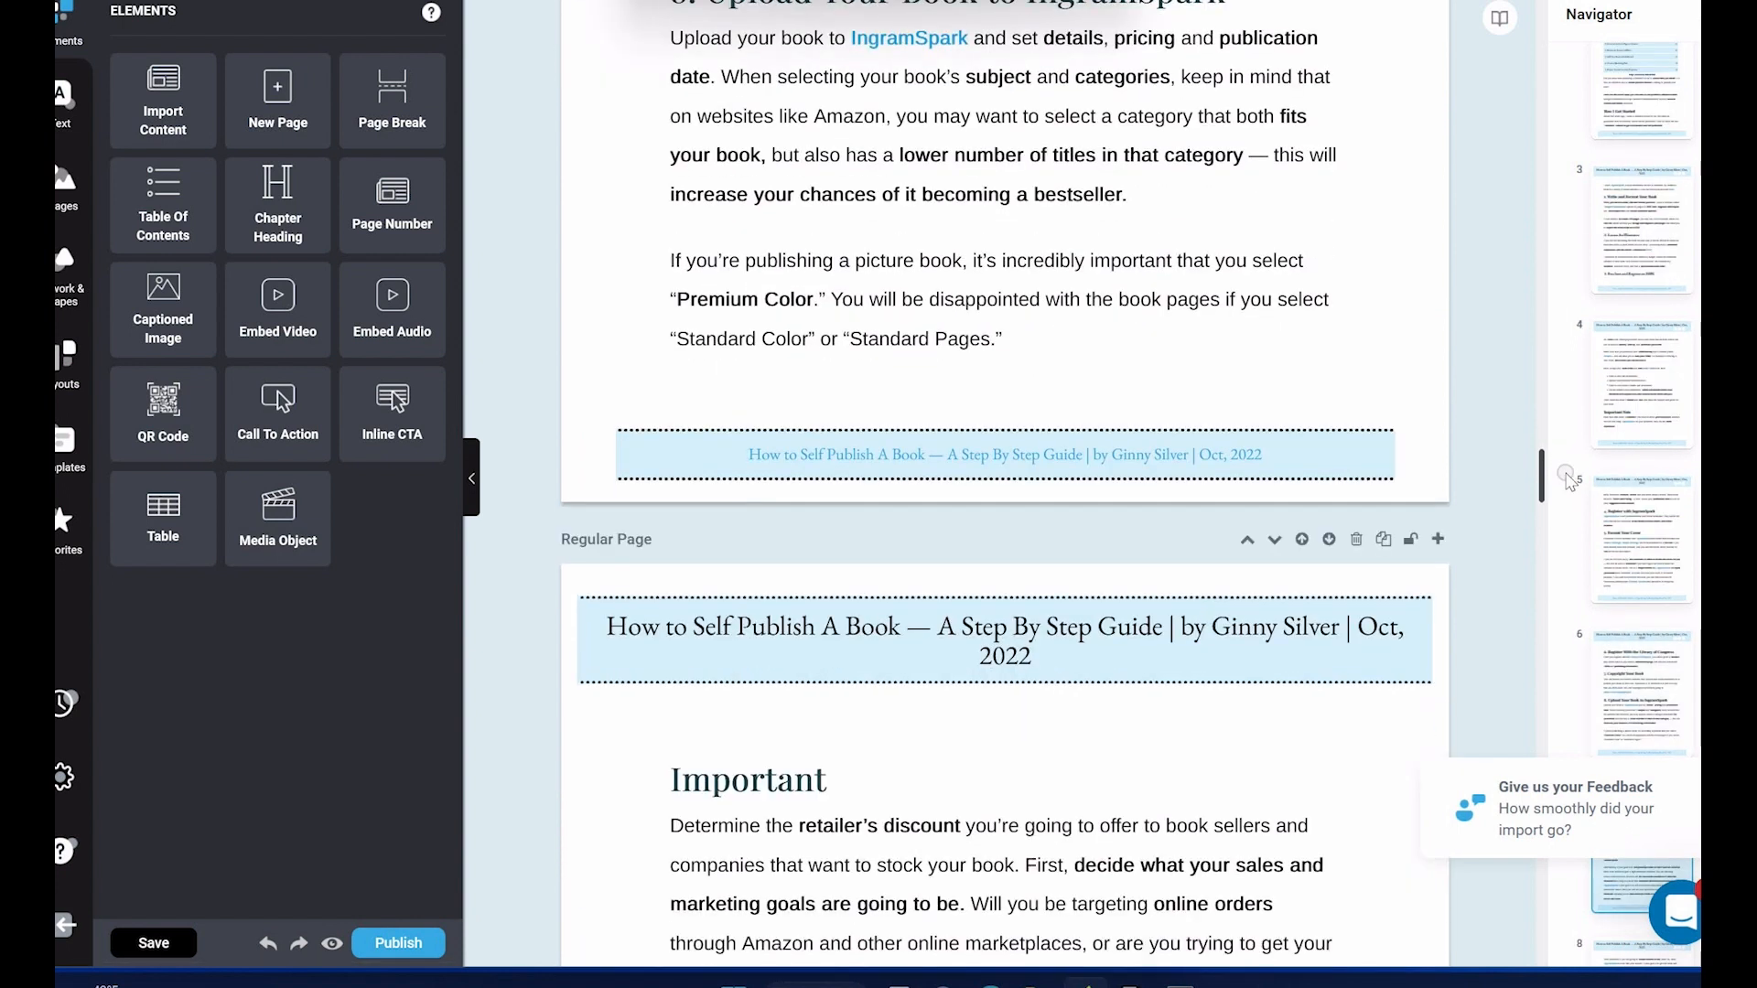
pyautogui.scroll(-5, 1568, 480)
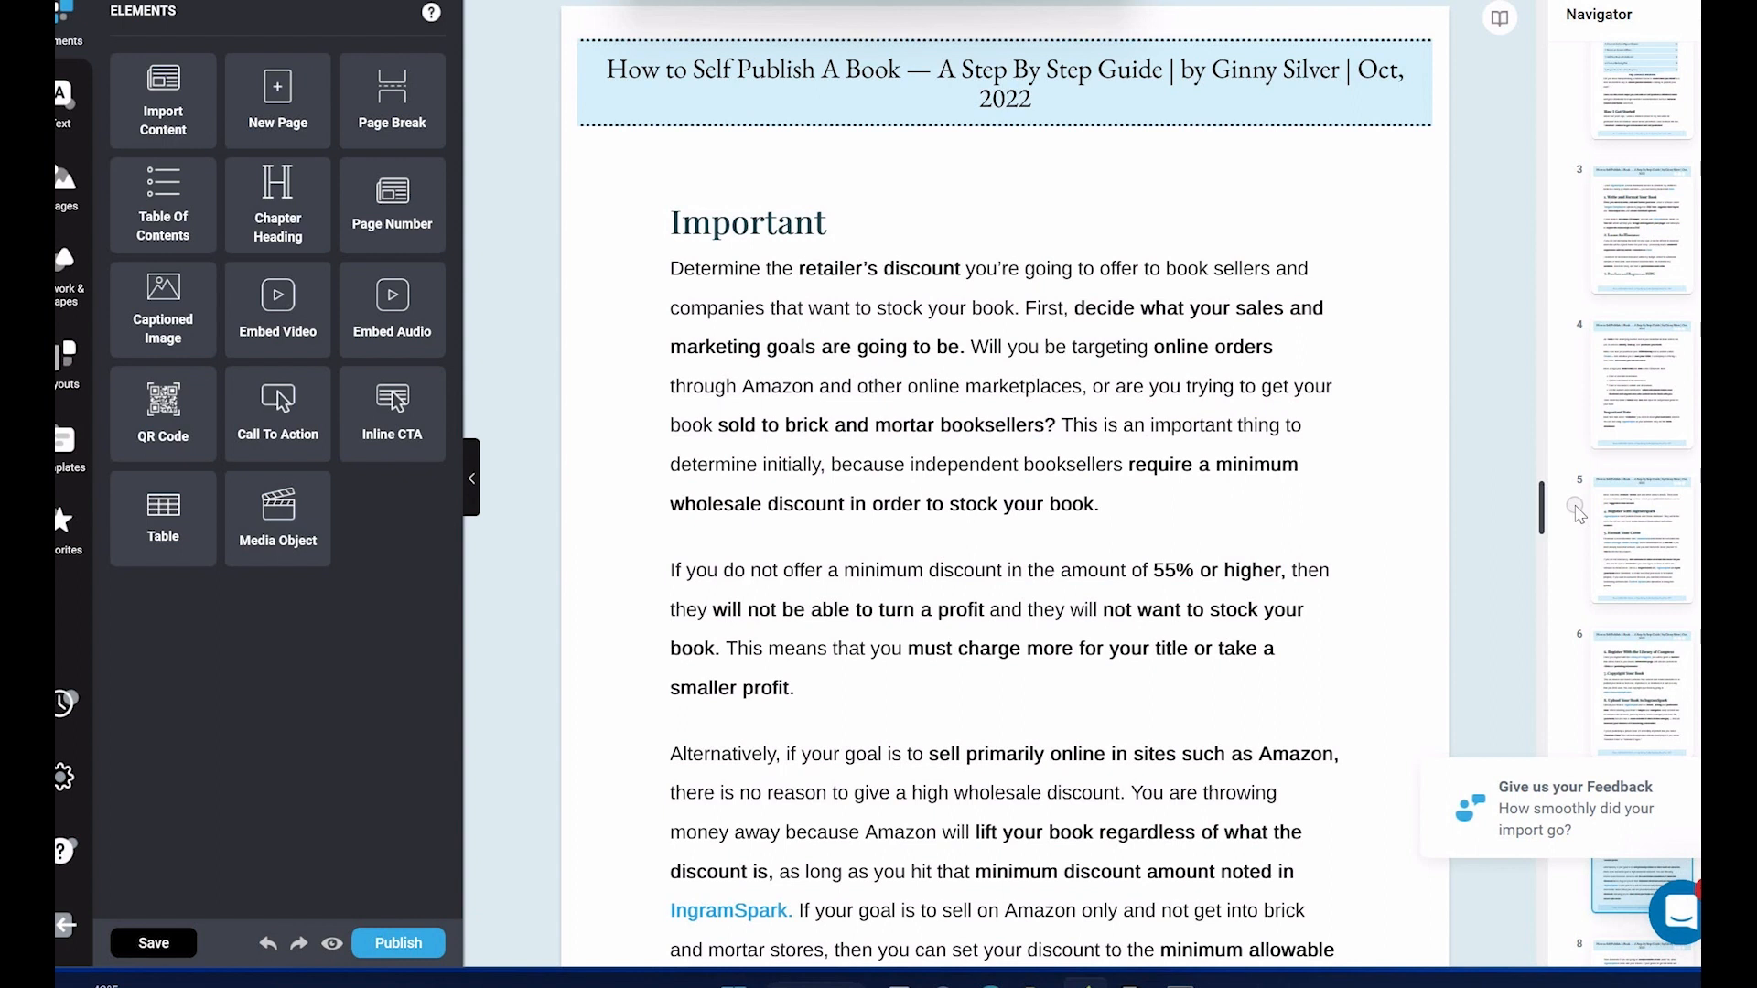
pyautogui.scroll(-2, 1576, 511)
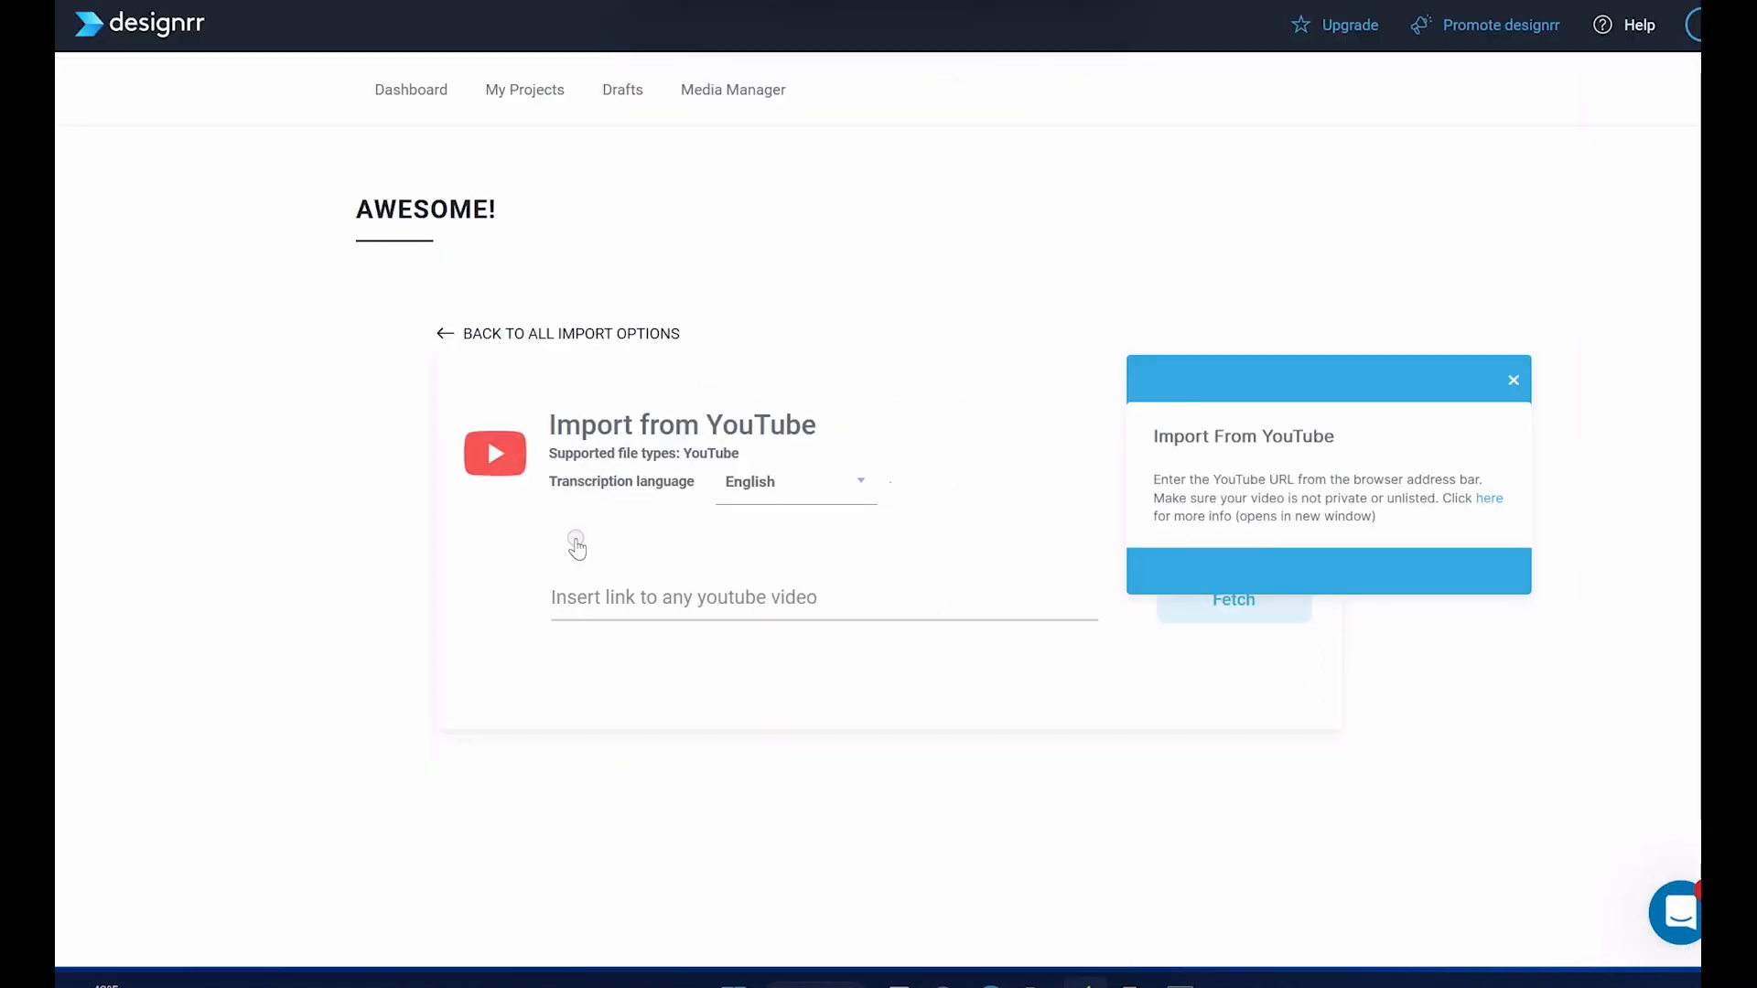
pyautogui.click(613, 597)
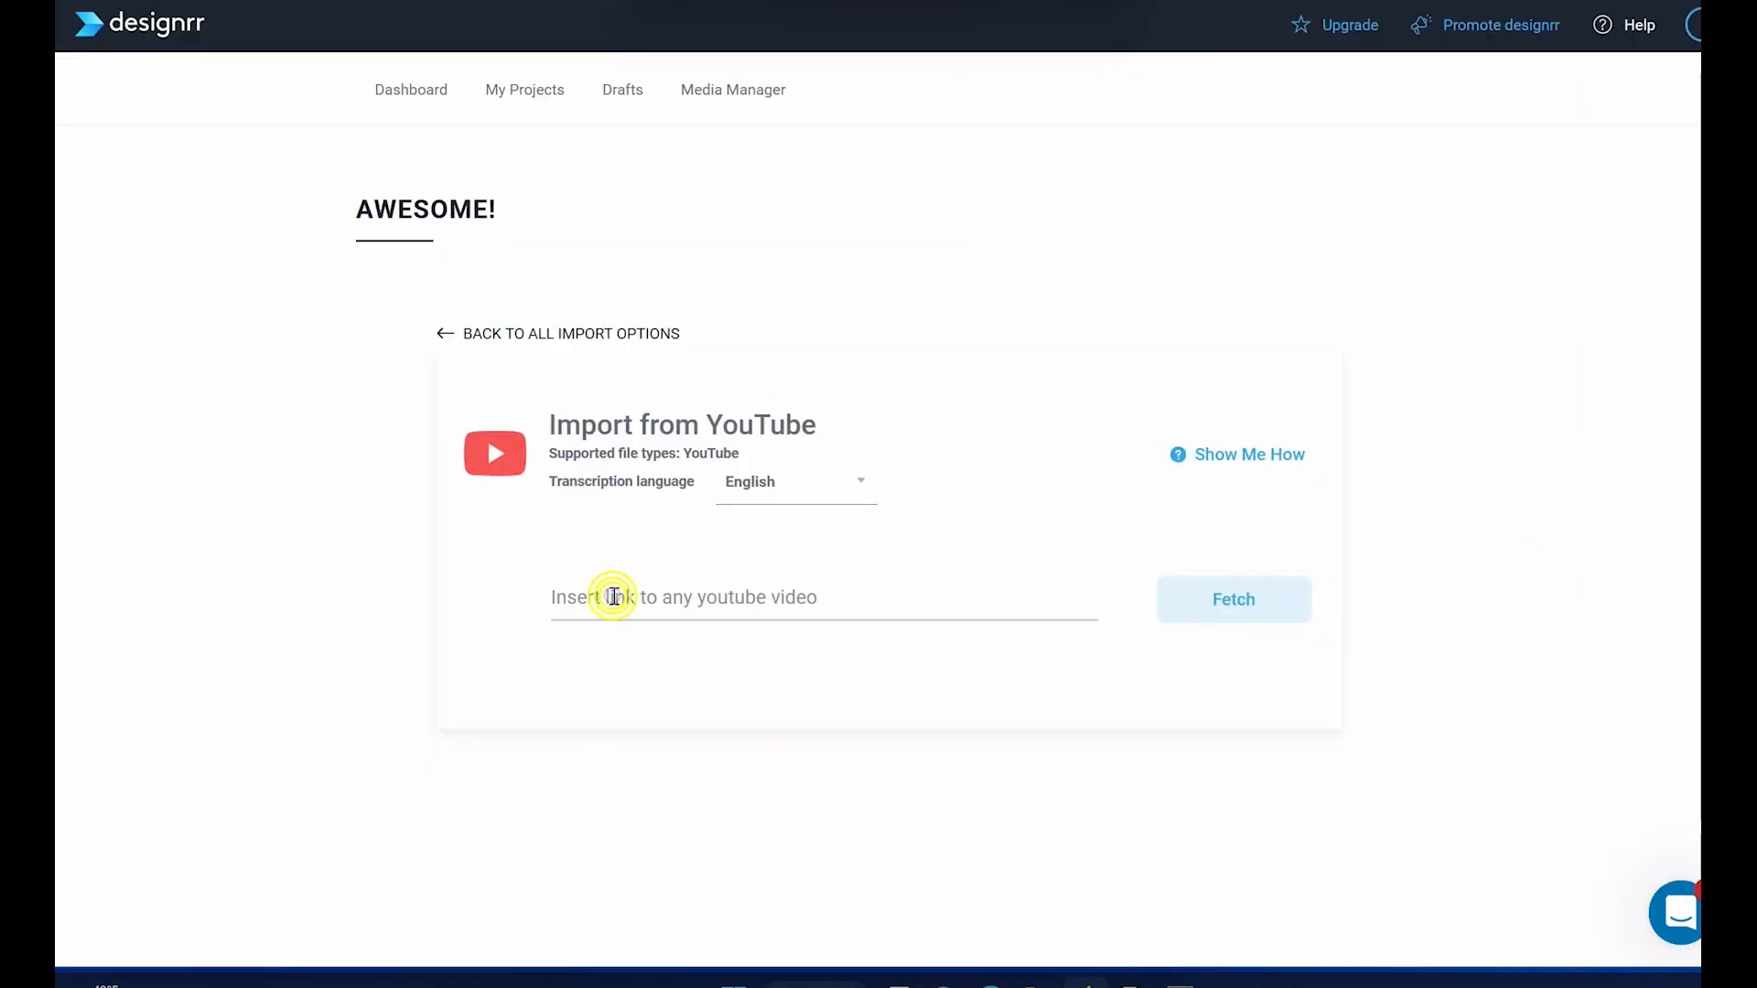
pyautogui.write('https://youtu.be/0lsl-e7rGL0')
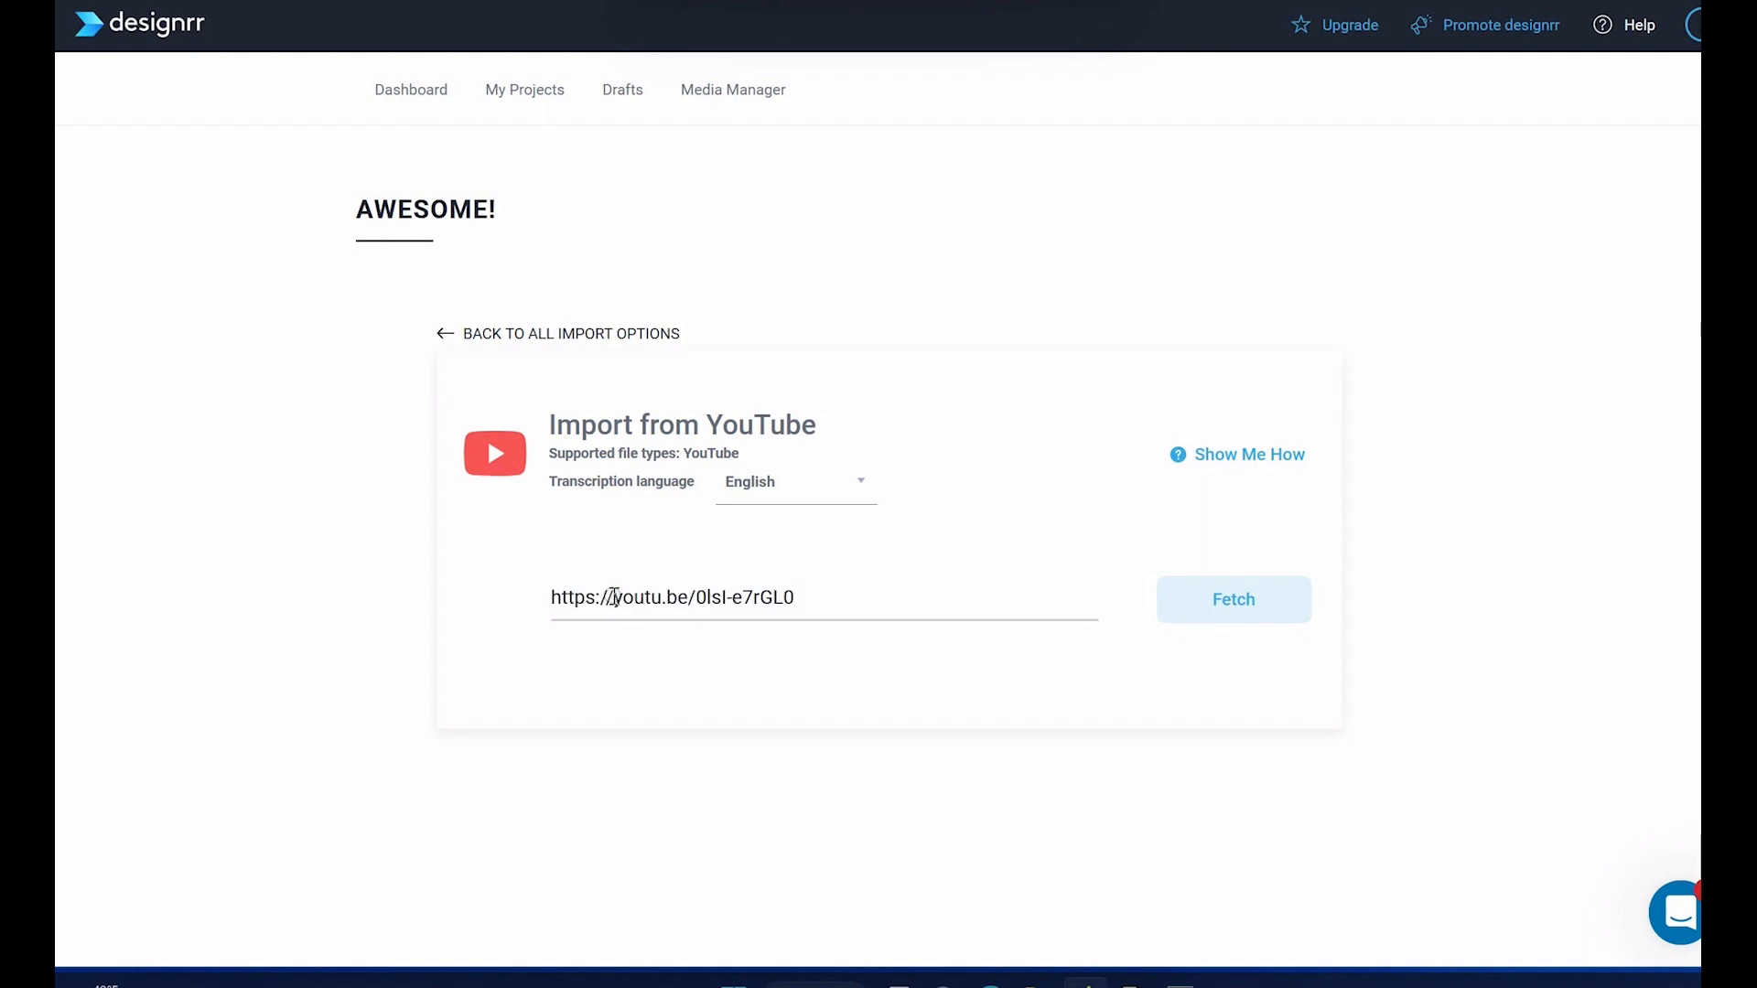
pyautogui.click(1269, 610)
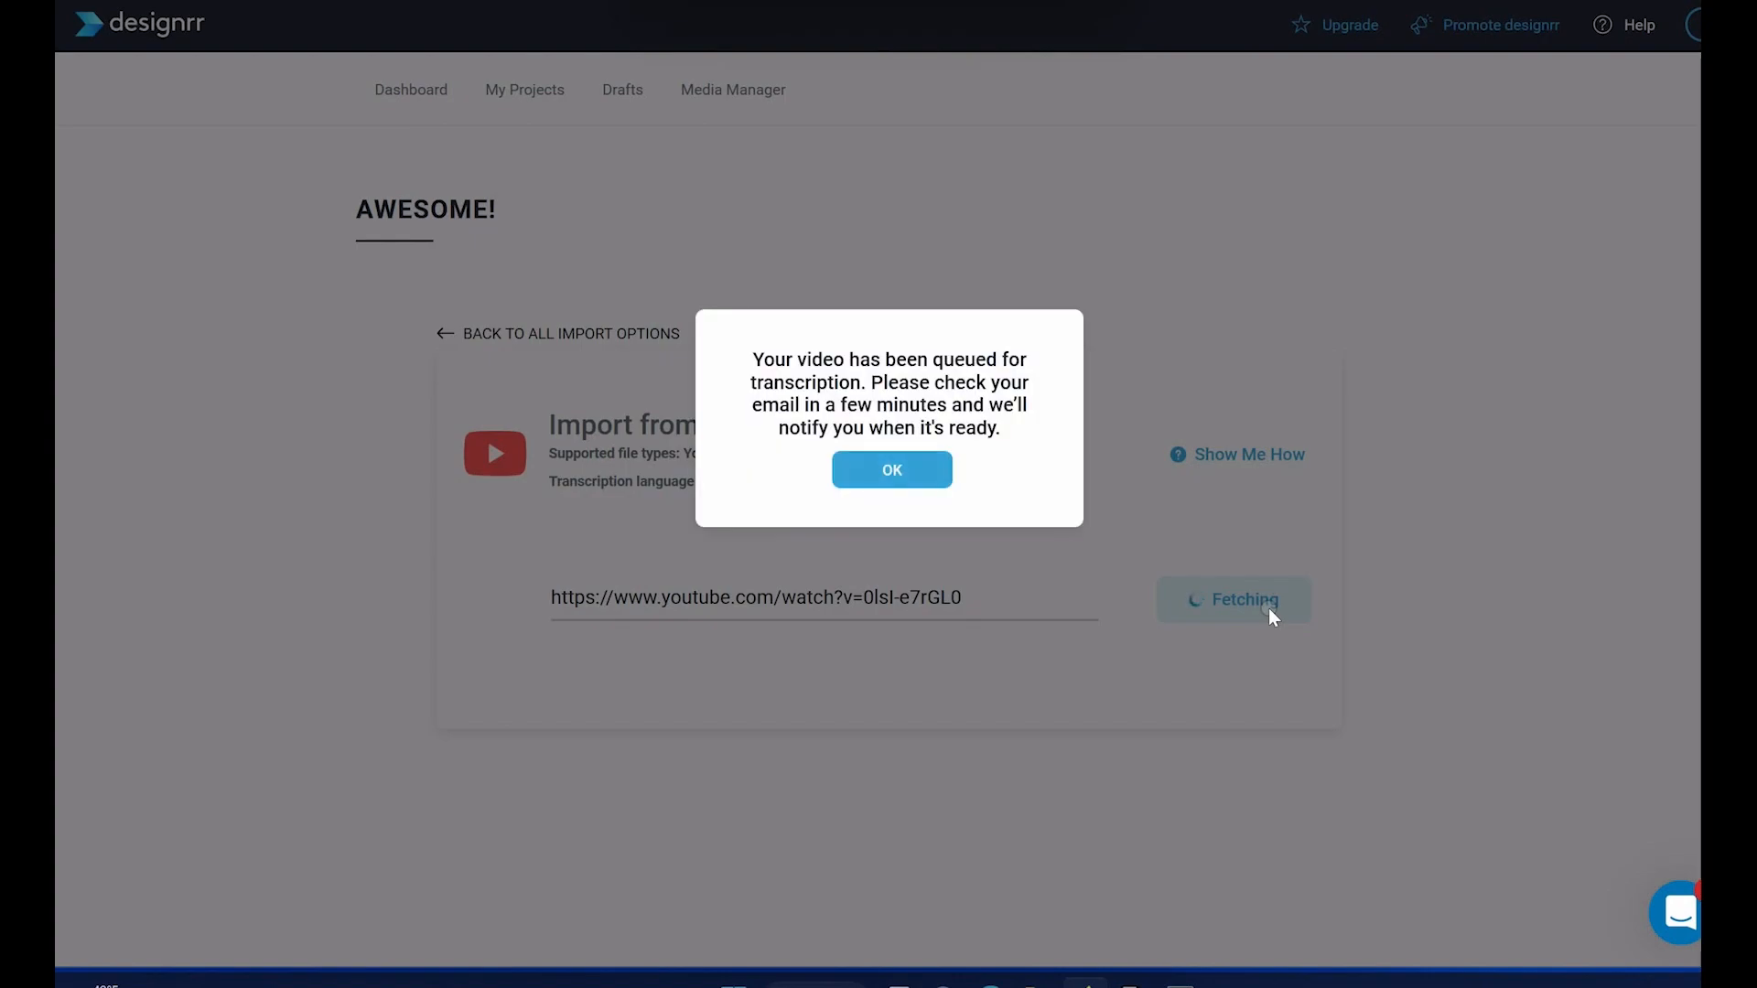
pyautogui.click(882, 454)
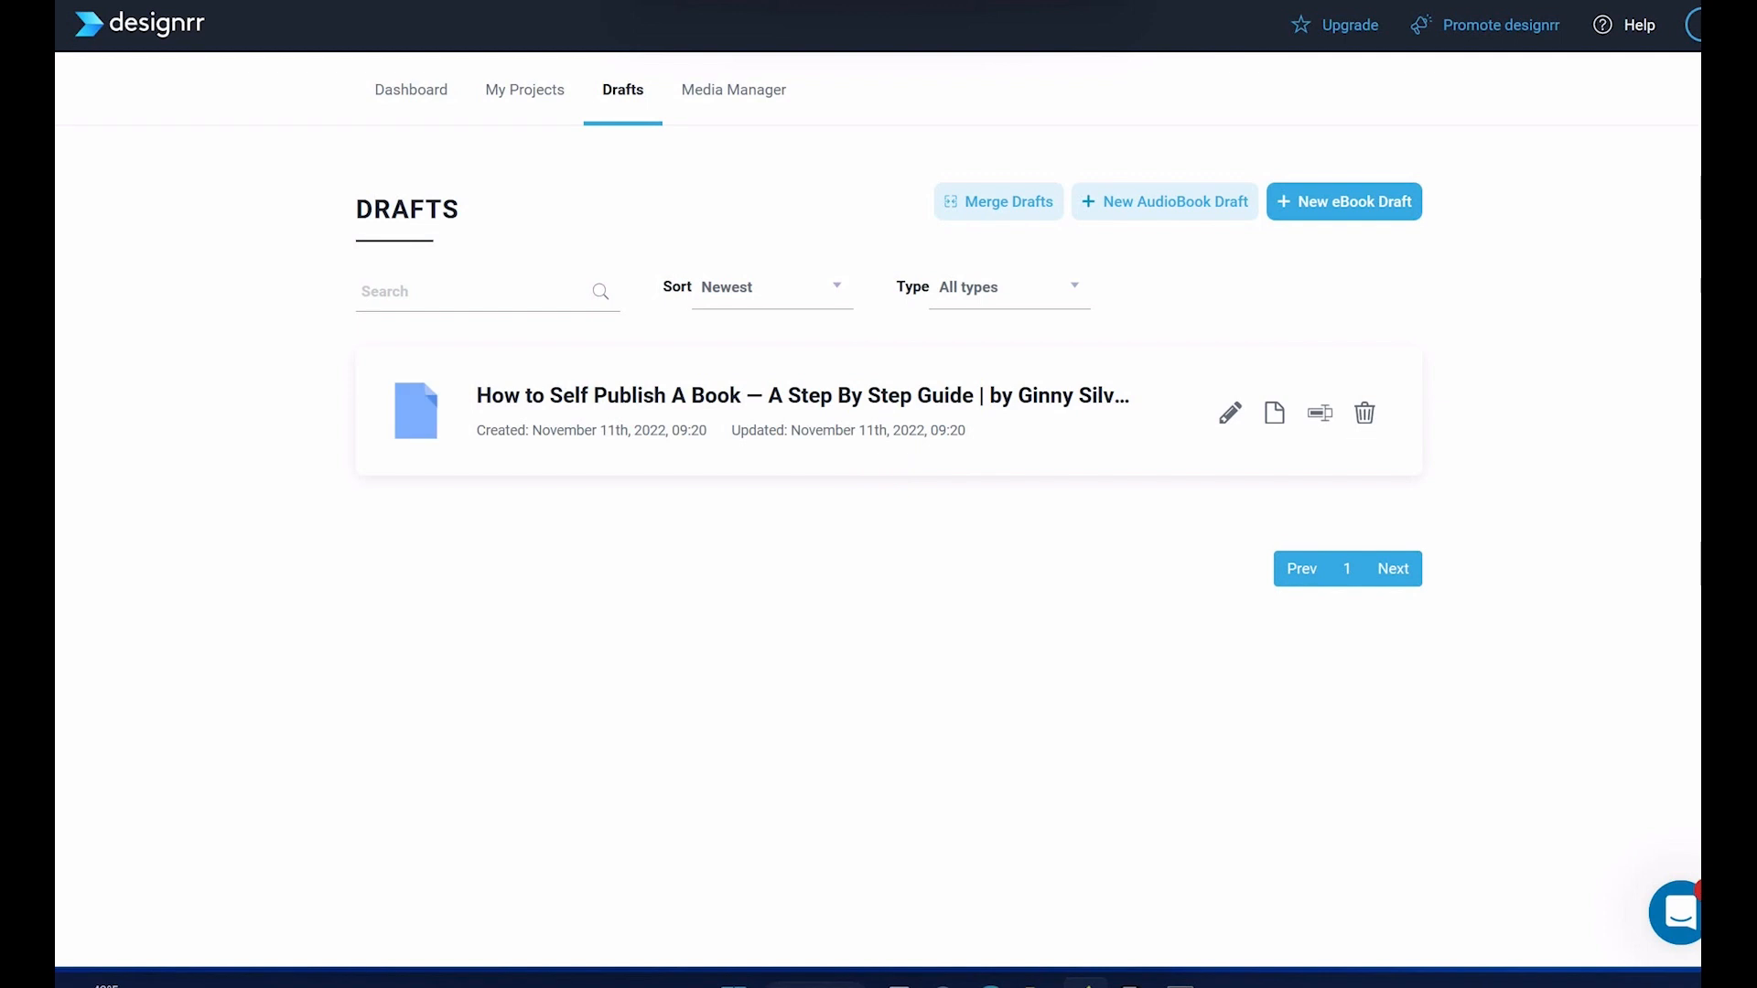
# Step: Create a new eBook project from the "How to Self Publish A Book" draft using the Blogging 1-03 template
pyautogui.click(1277, 415)
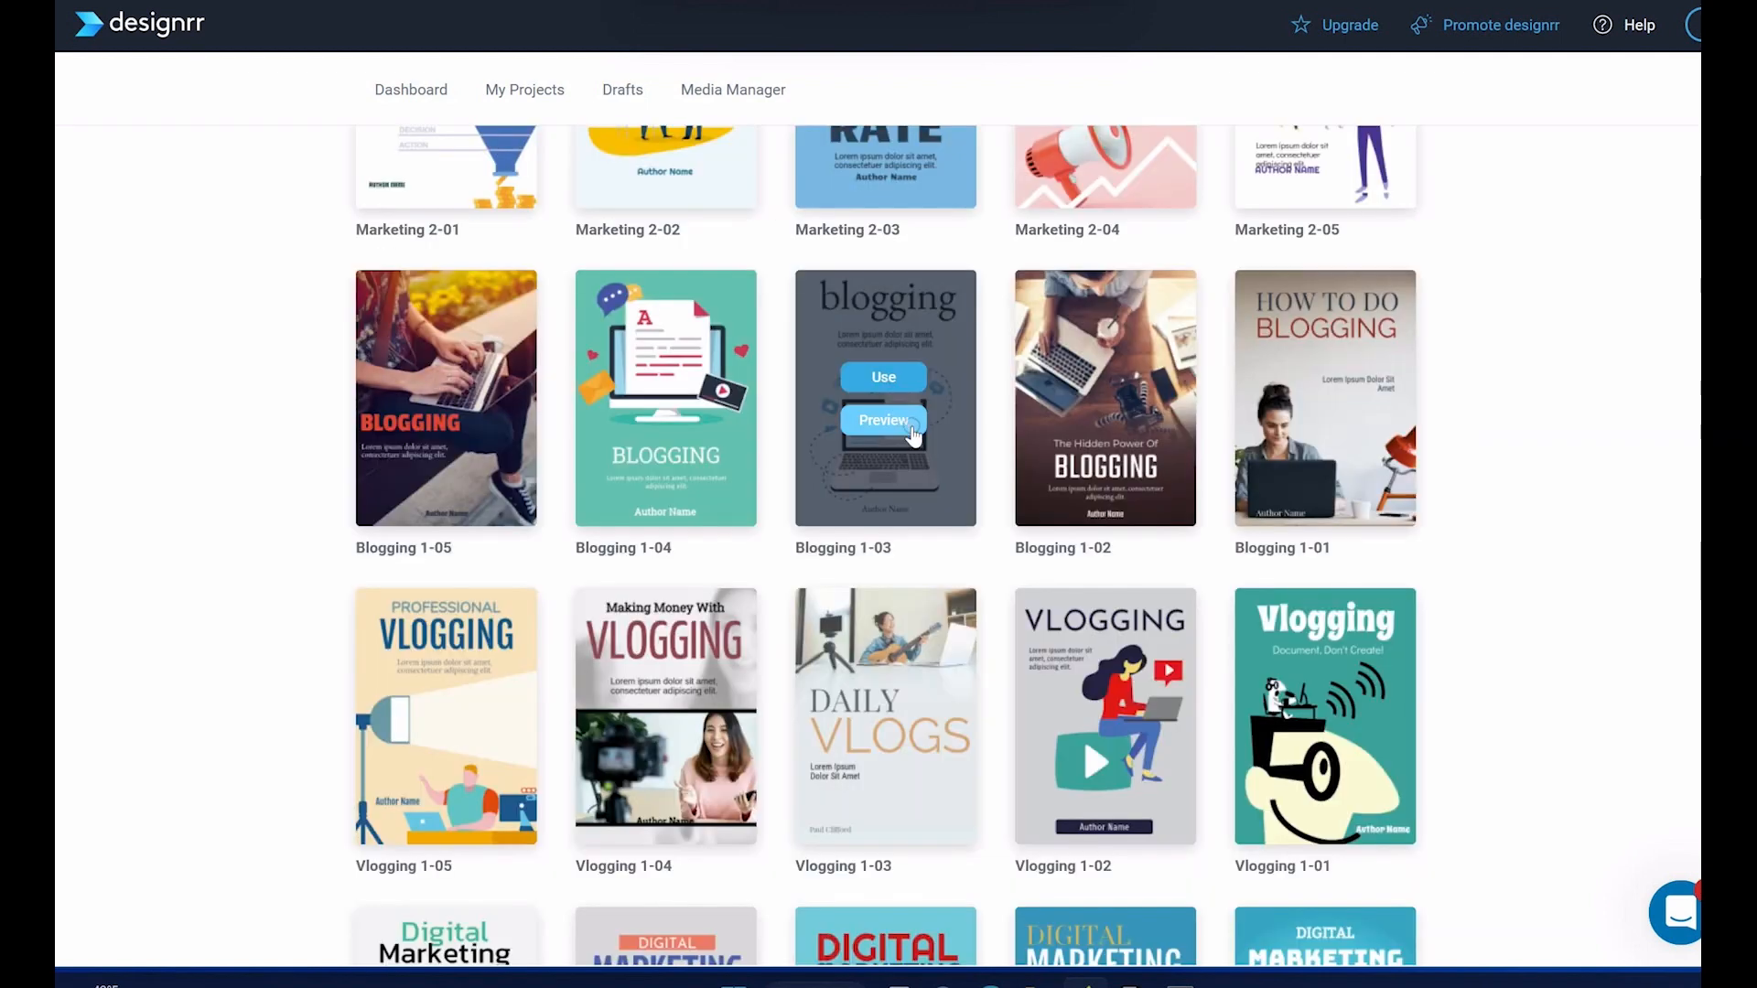
pyautogui.click(898, 373)
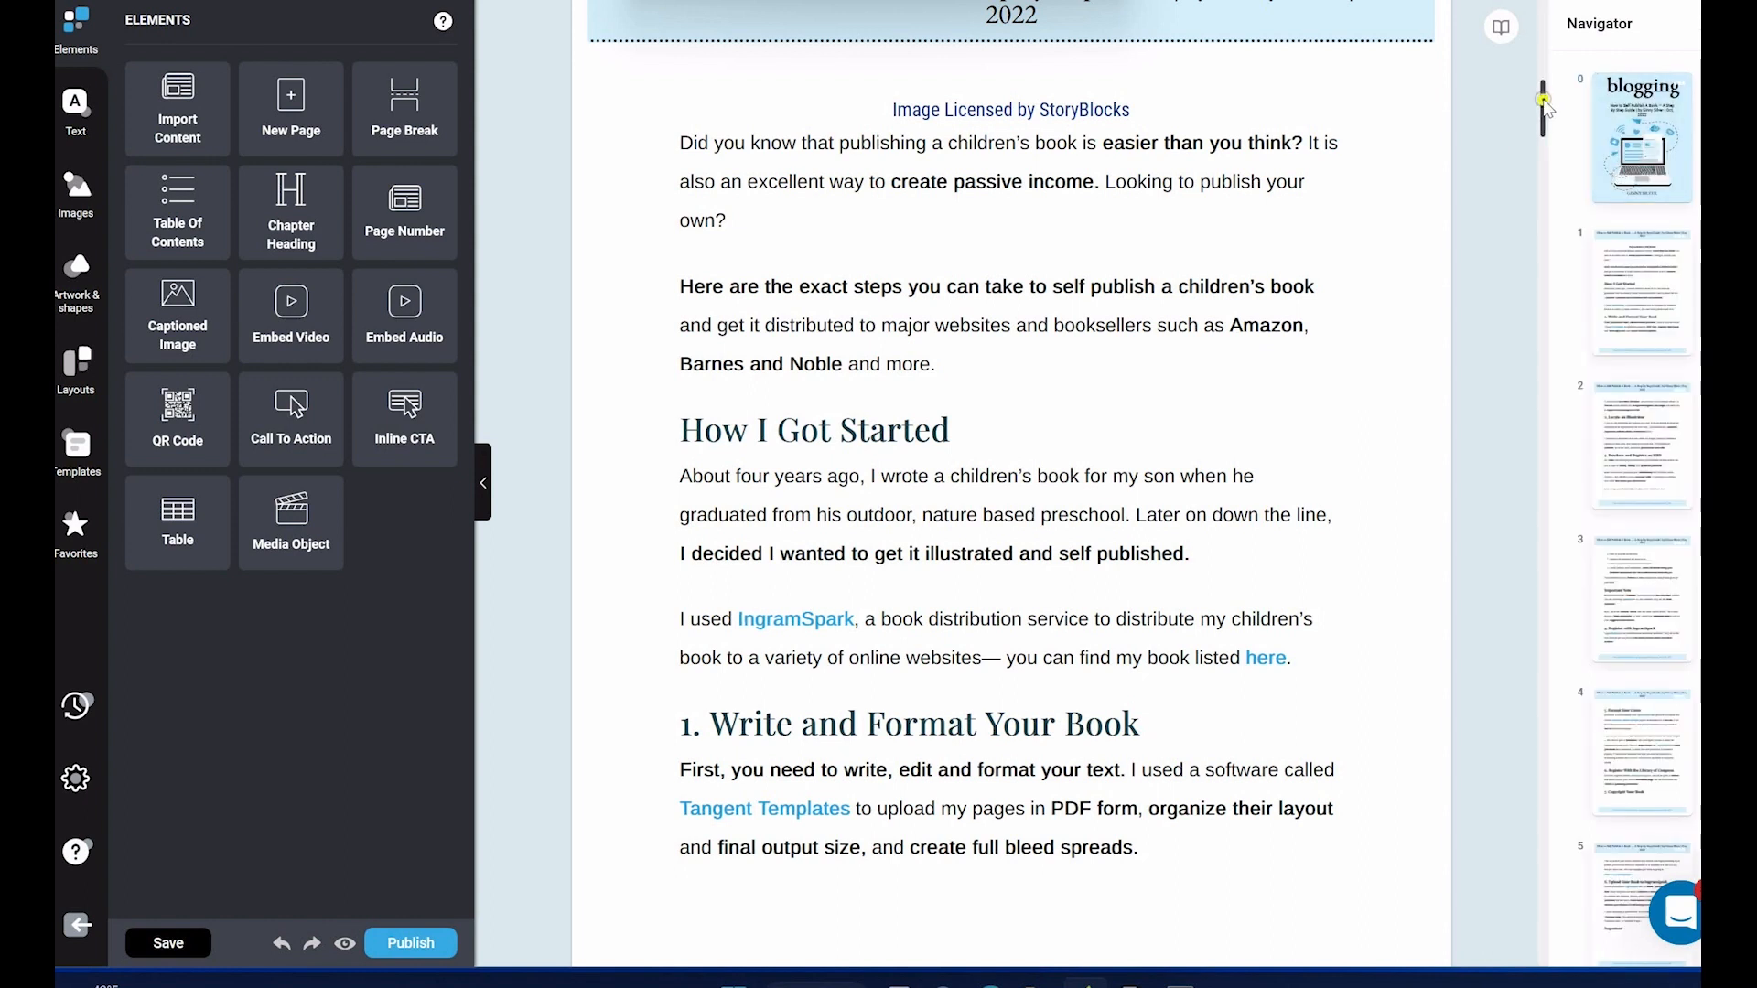
# Step: Select the Fiverr link in the "Format Your Cover" section and bring up its link element controls
pyautogui.scroll(-4, 1543, 98)
pyautogui.scroll(-18, 888, 420)
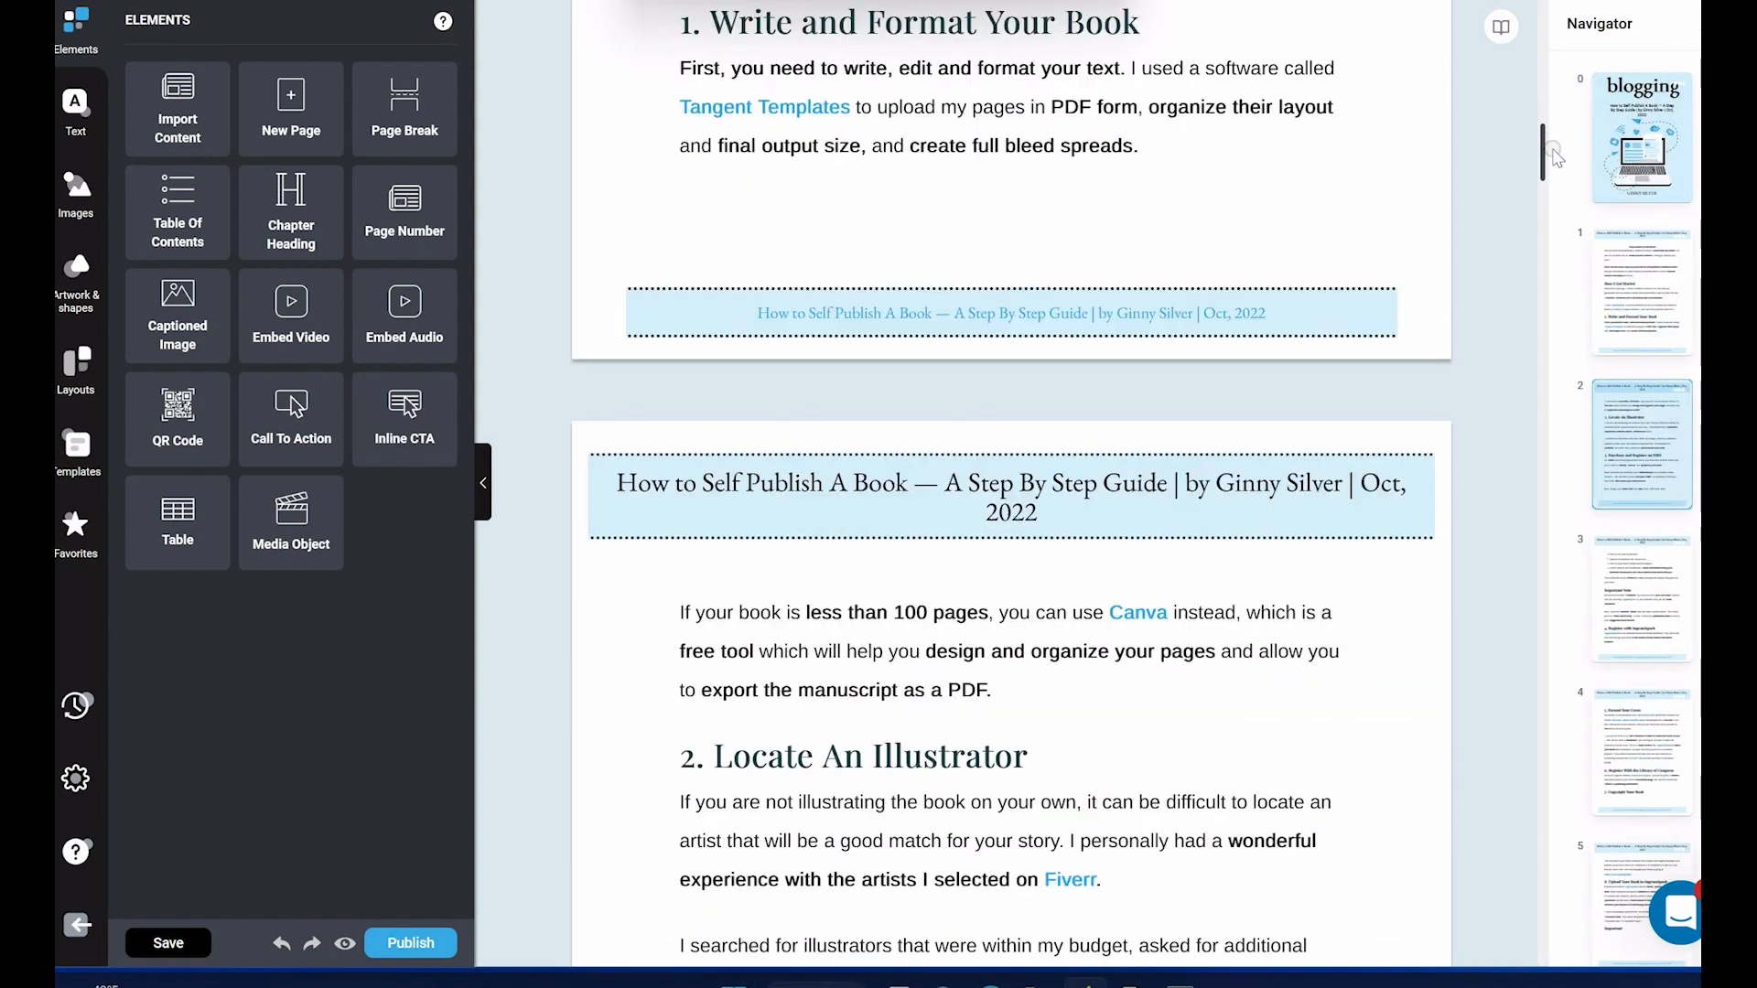
pyautogui.click(887, 420)
pyautogui.scroll(-12, 1558, 346)
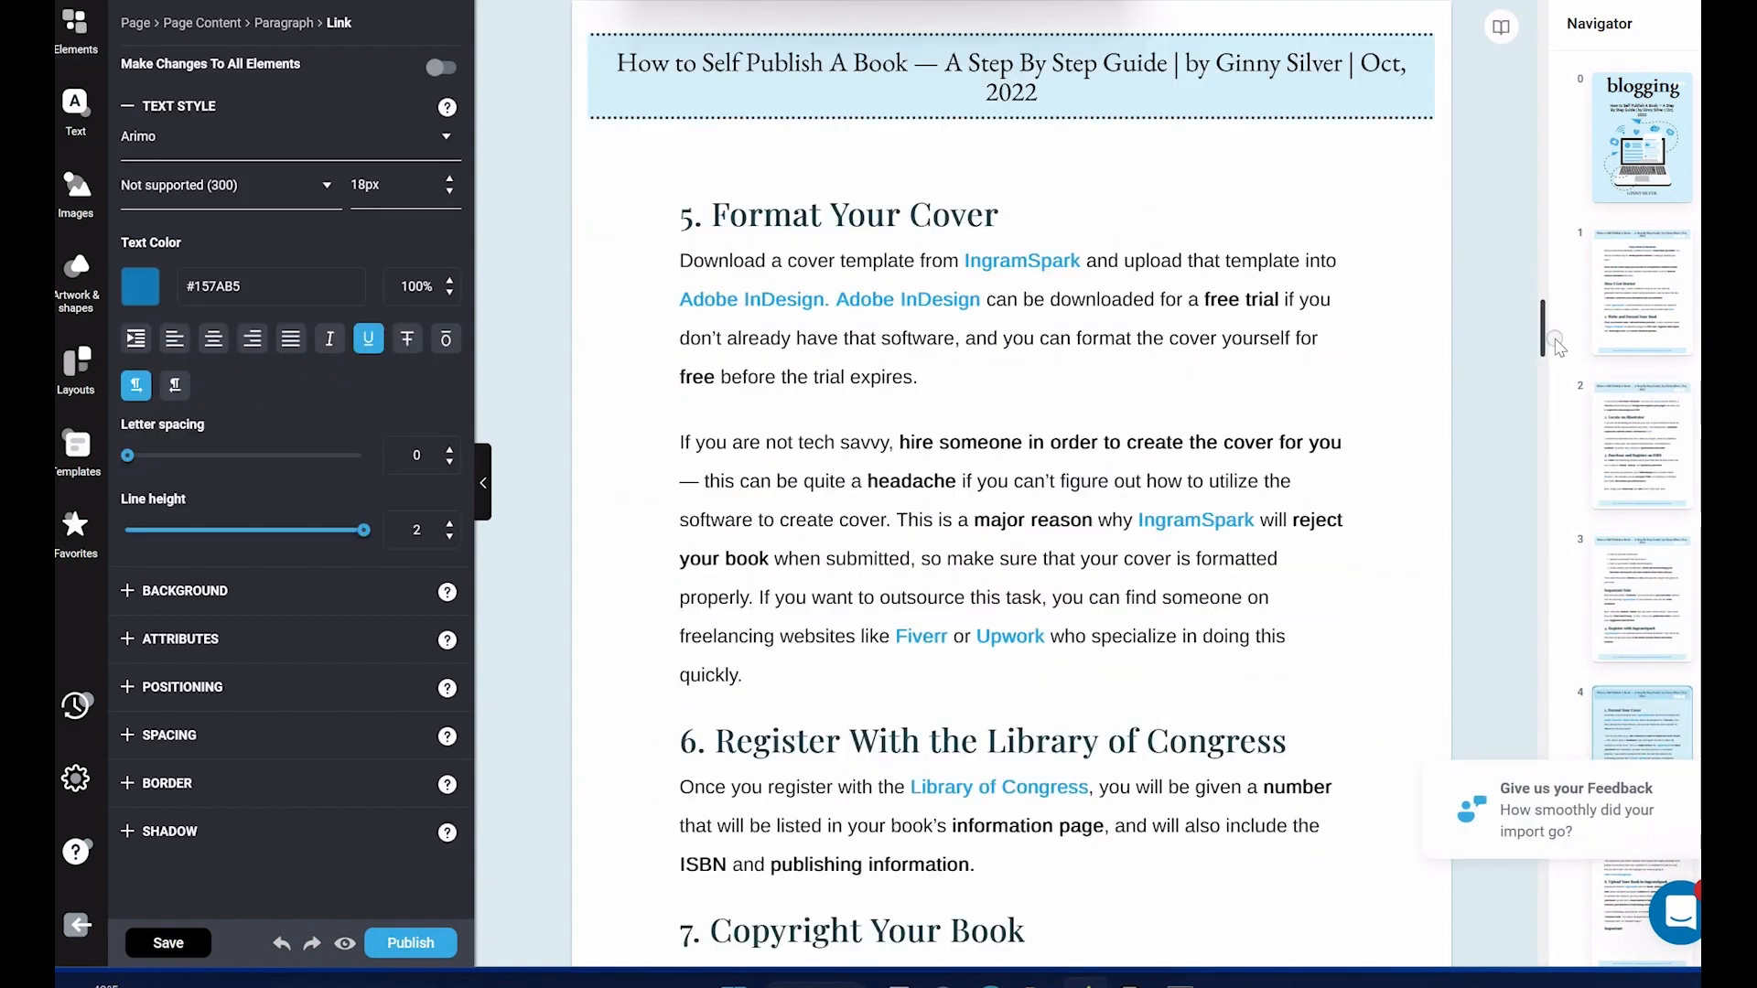
pyautogui.click(927, 638)
pyautogui.click(913, 612)
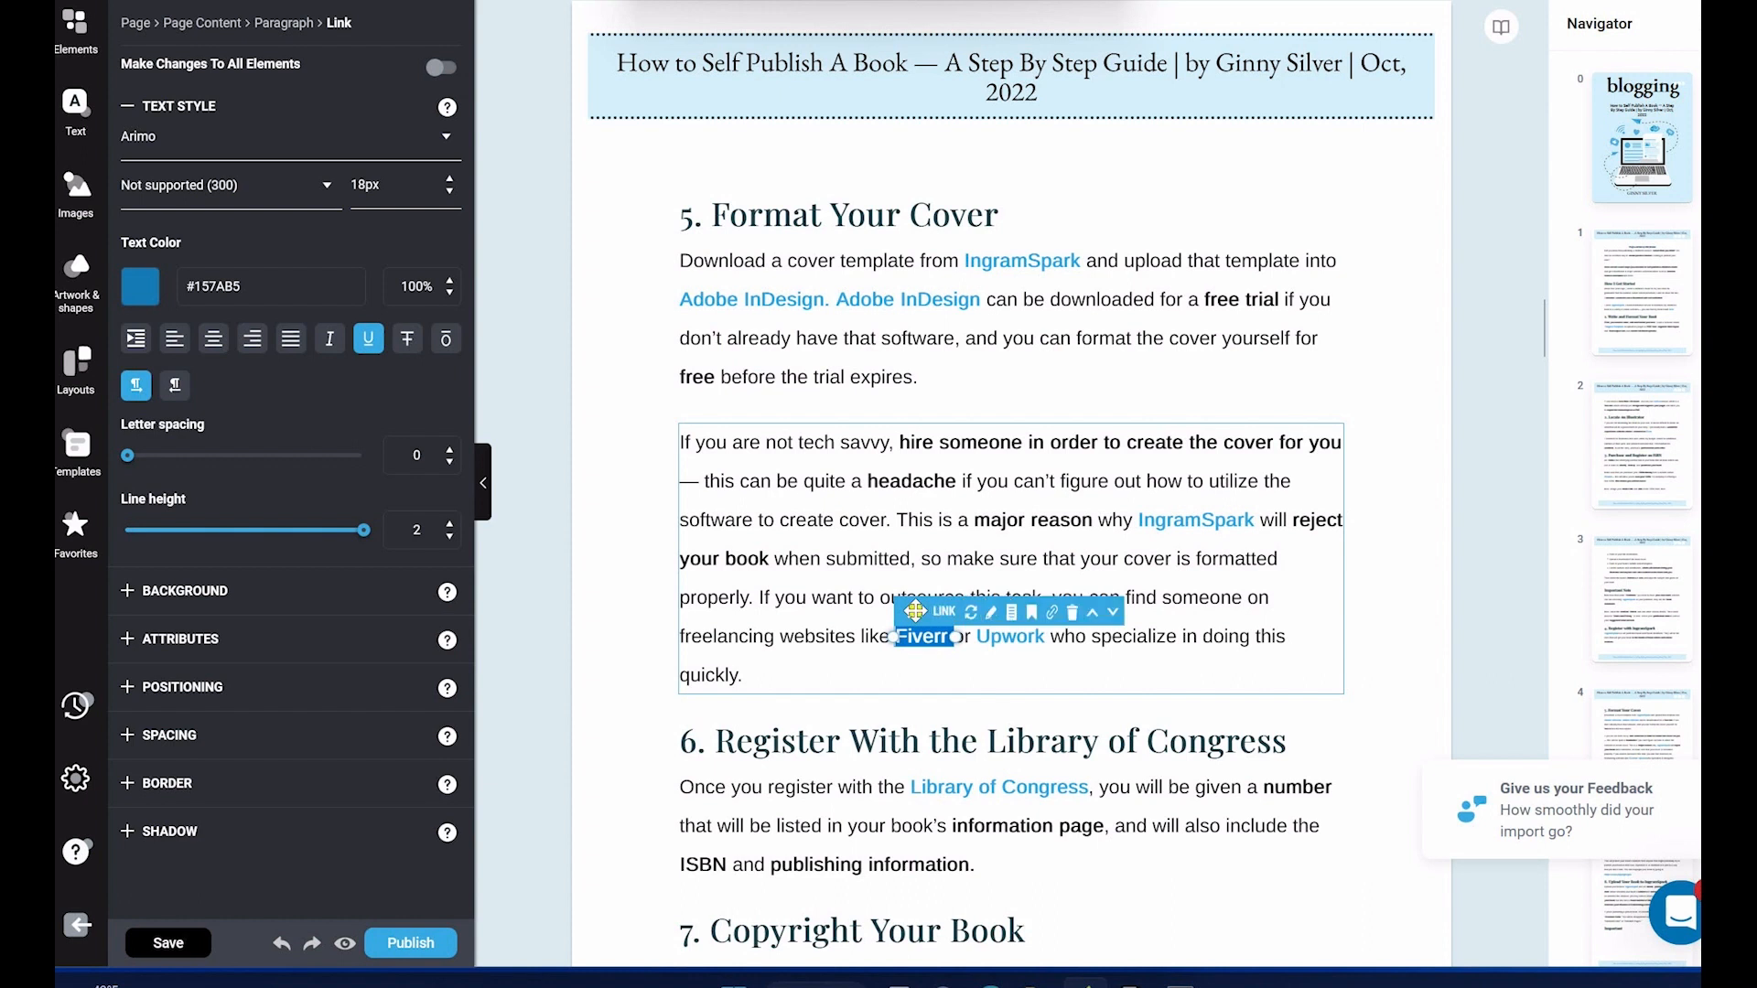
pyautogui.click(1088, 612)
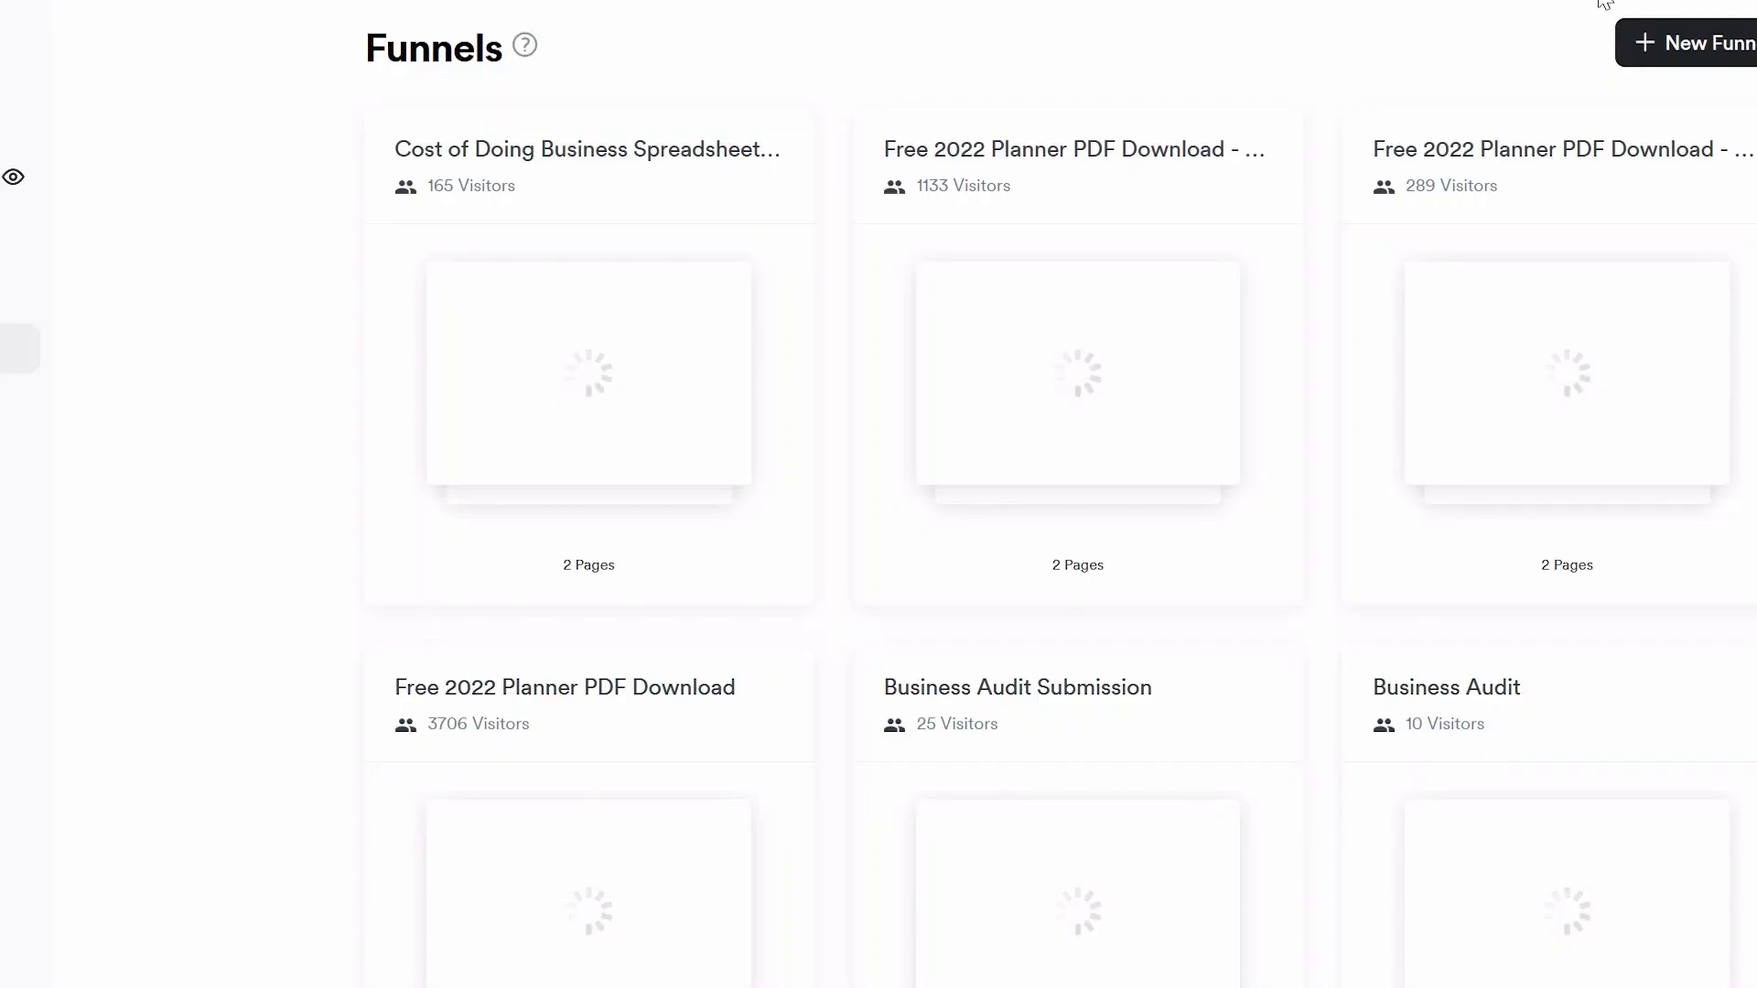
# Step: Switch to Kajabi and start a new funnel from the Freebie blueprint
pyautogui.click(1684, 48)
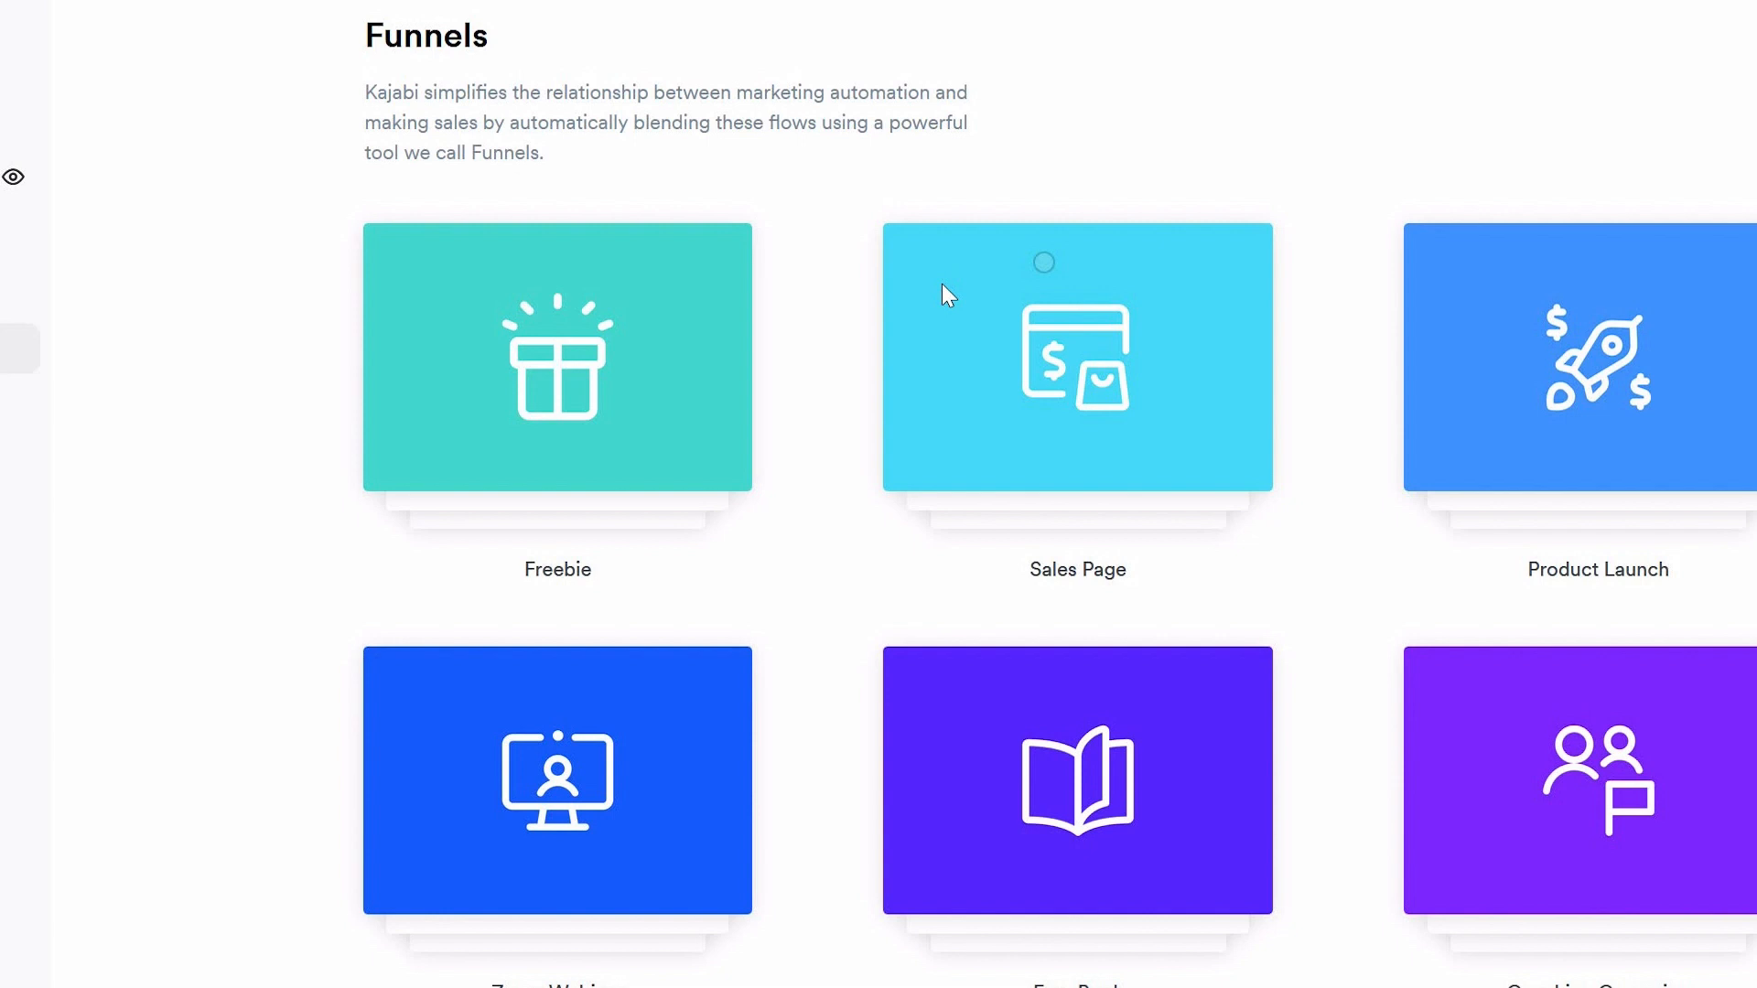
pyautogui.click(580, 388)
pyautogui.click(977, 861)
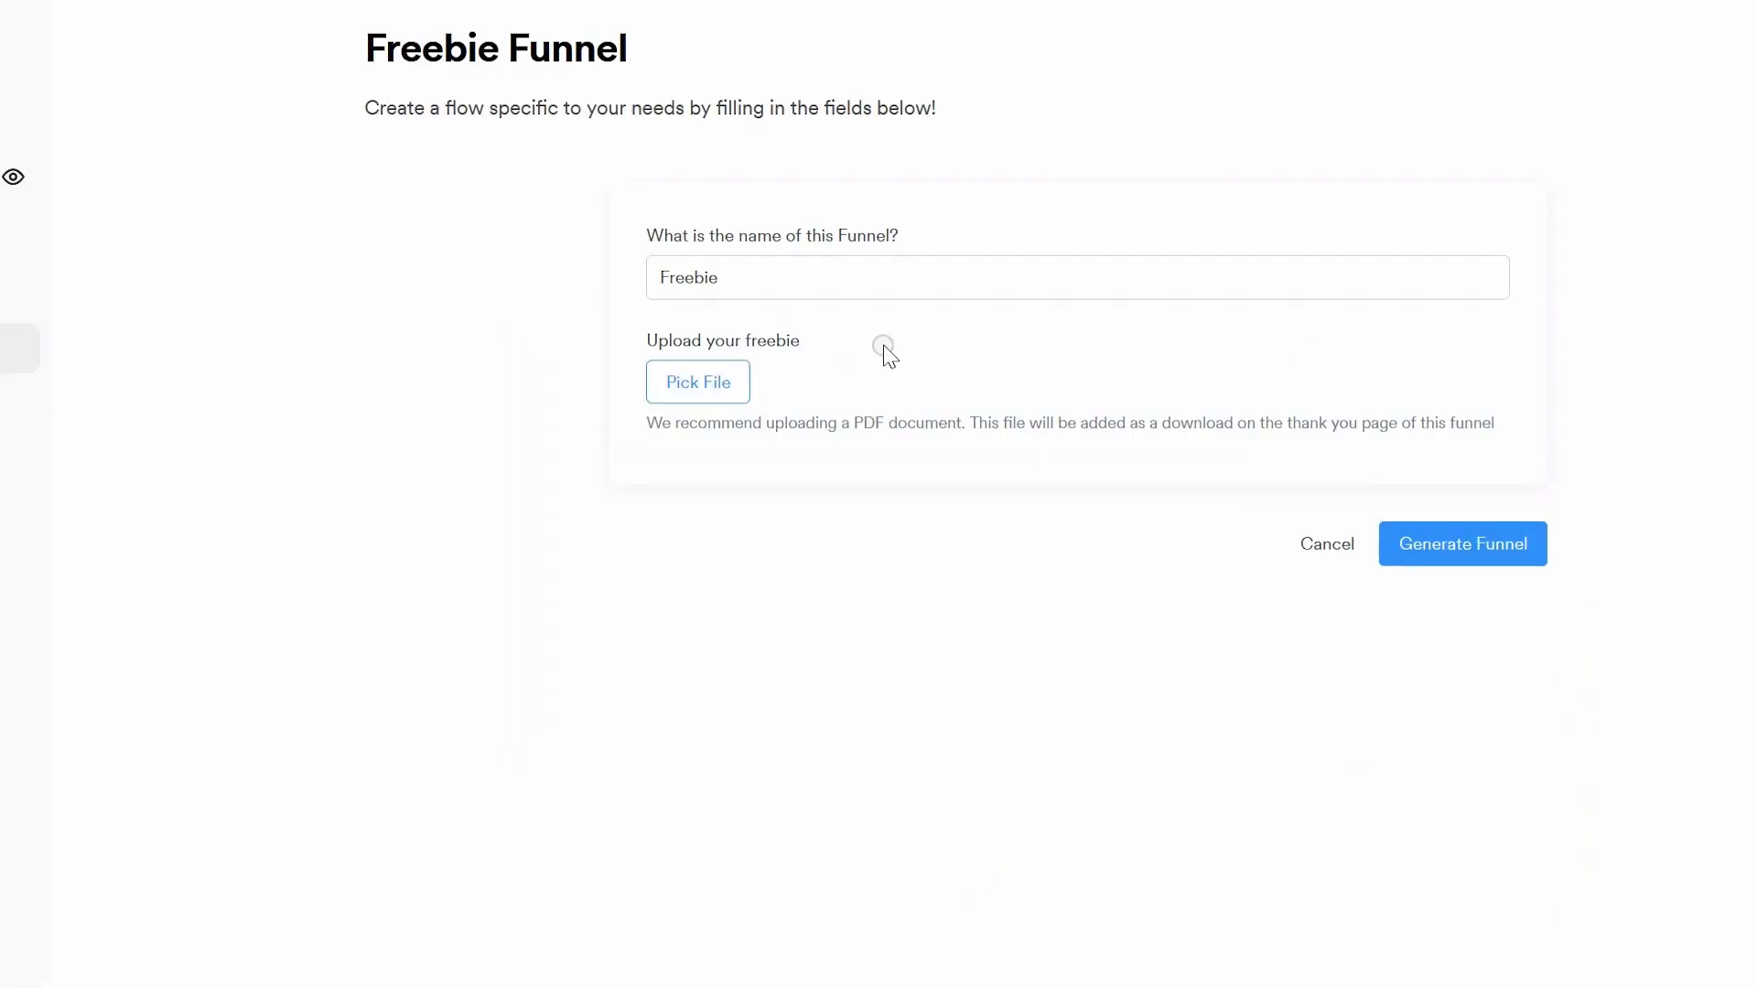
# Step: Name the freebie funnel "Affiliate Marketing Action Plan" and generate it
pyautogui.doubleClick(883, 275)
pyautogui.write('Affiliate Marketing Action Plan')
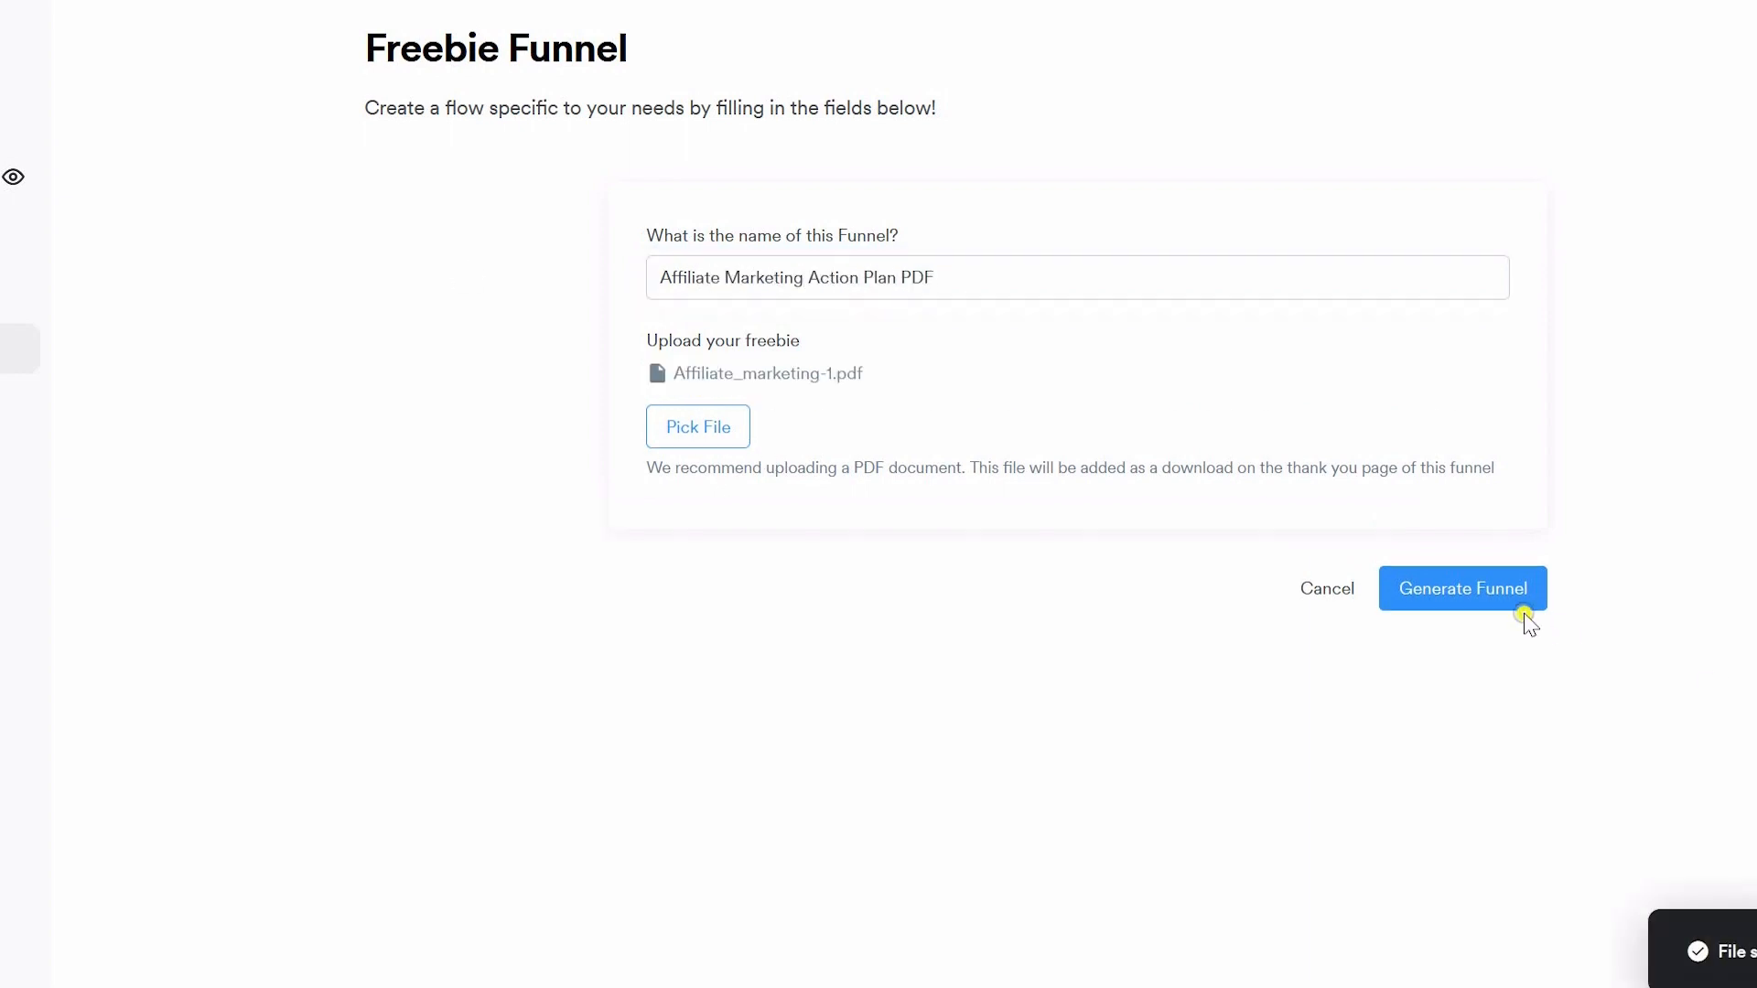
pyautogui.click(1505, 597)
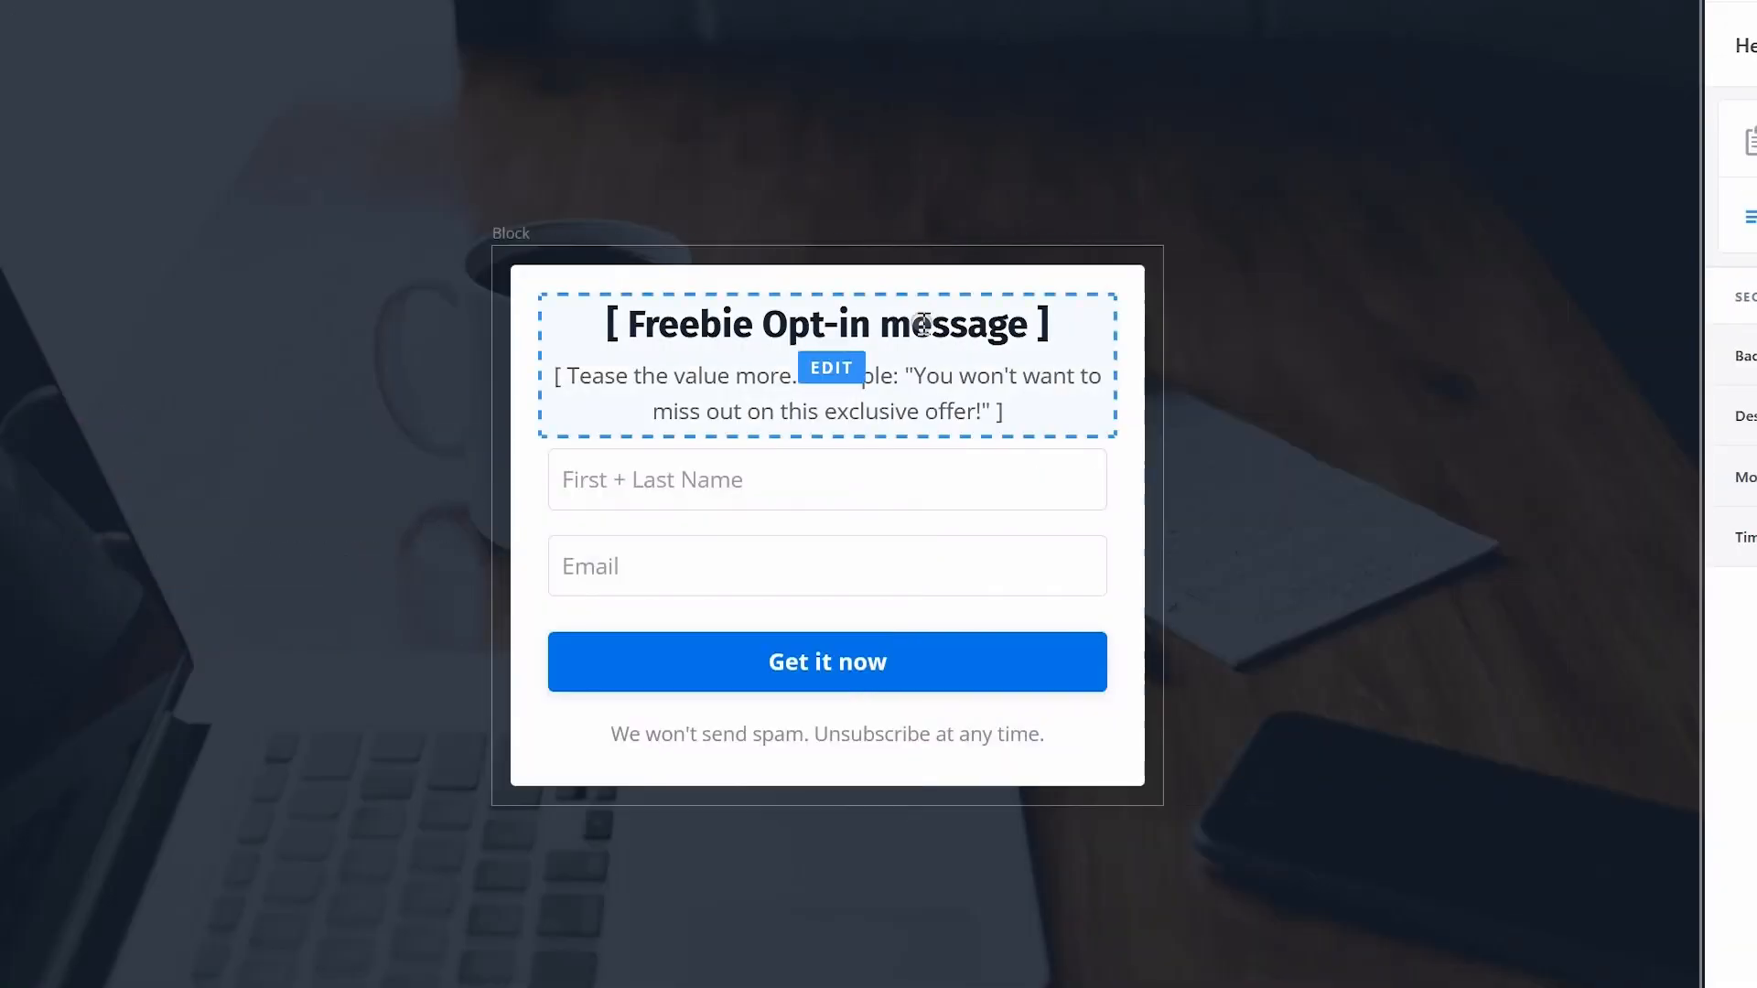
# Step: Set the opt-in form's heading to "Get the Affiliate Marketing Action Plan Now!" and begin replacing the teaser placeholder beneath it
pyautogui.click(824, 325)
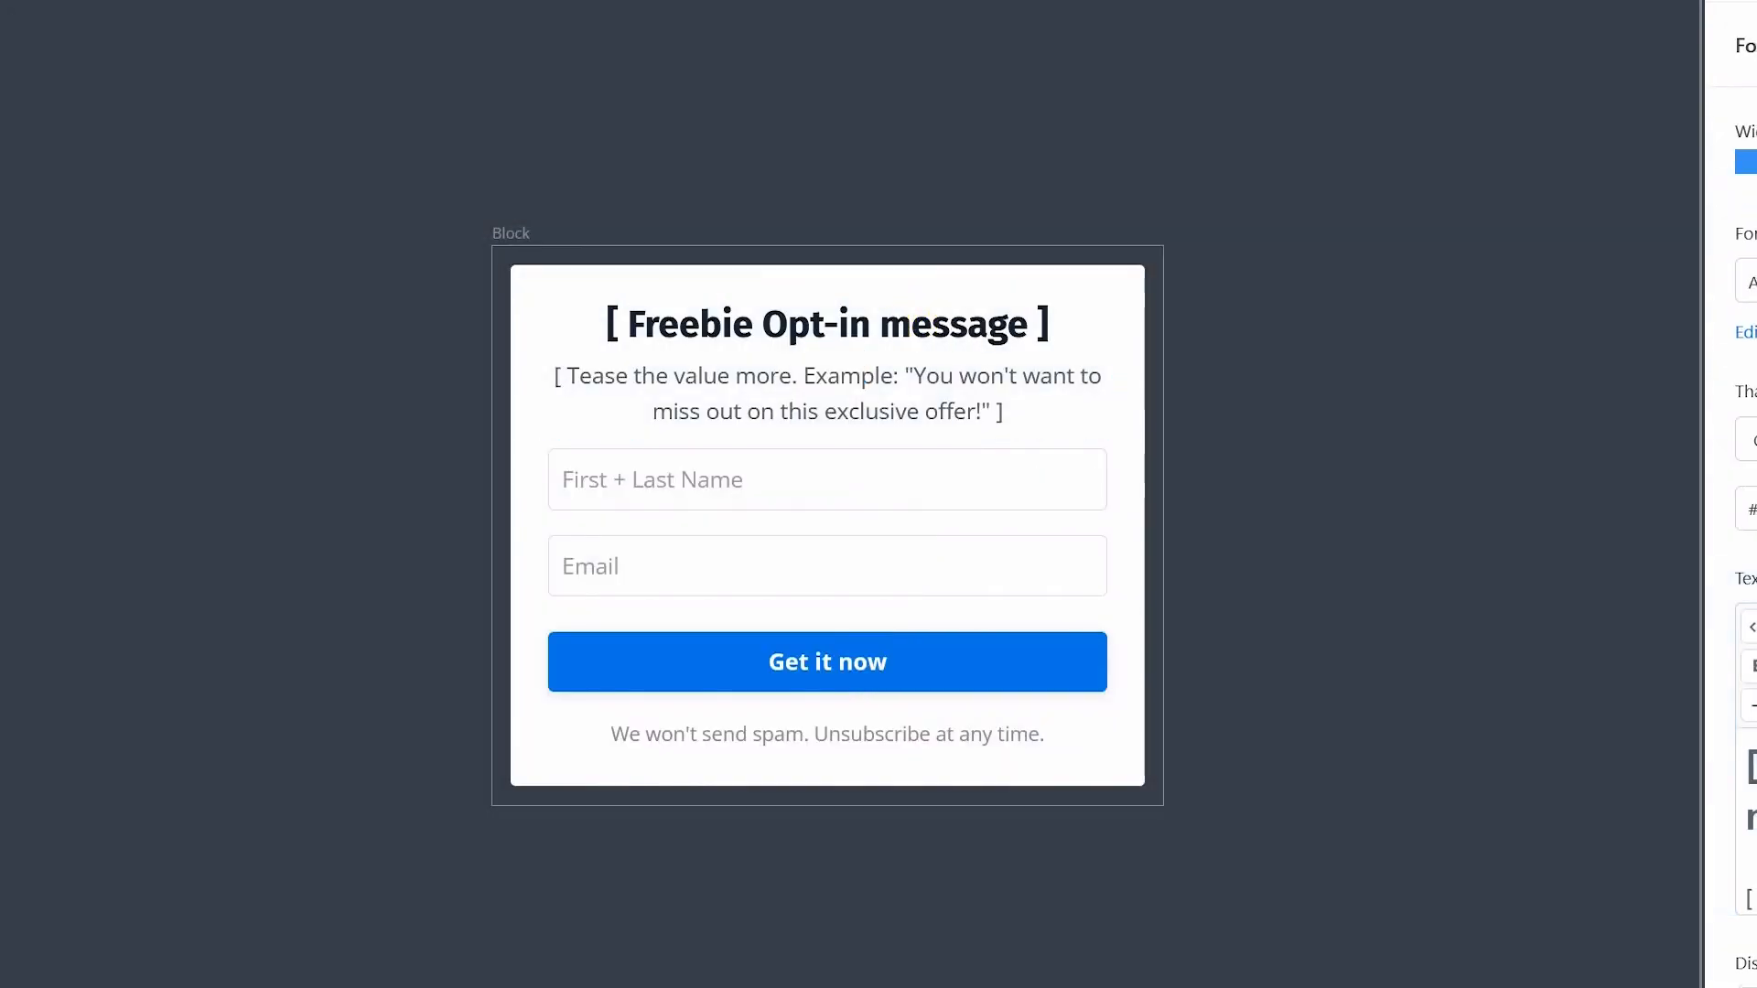
pyautogui.write('G M')
pyautogui.write('Get the Affiliate Marketing Action Plan')
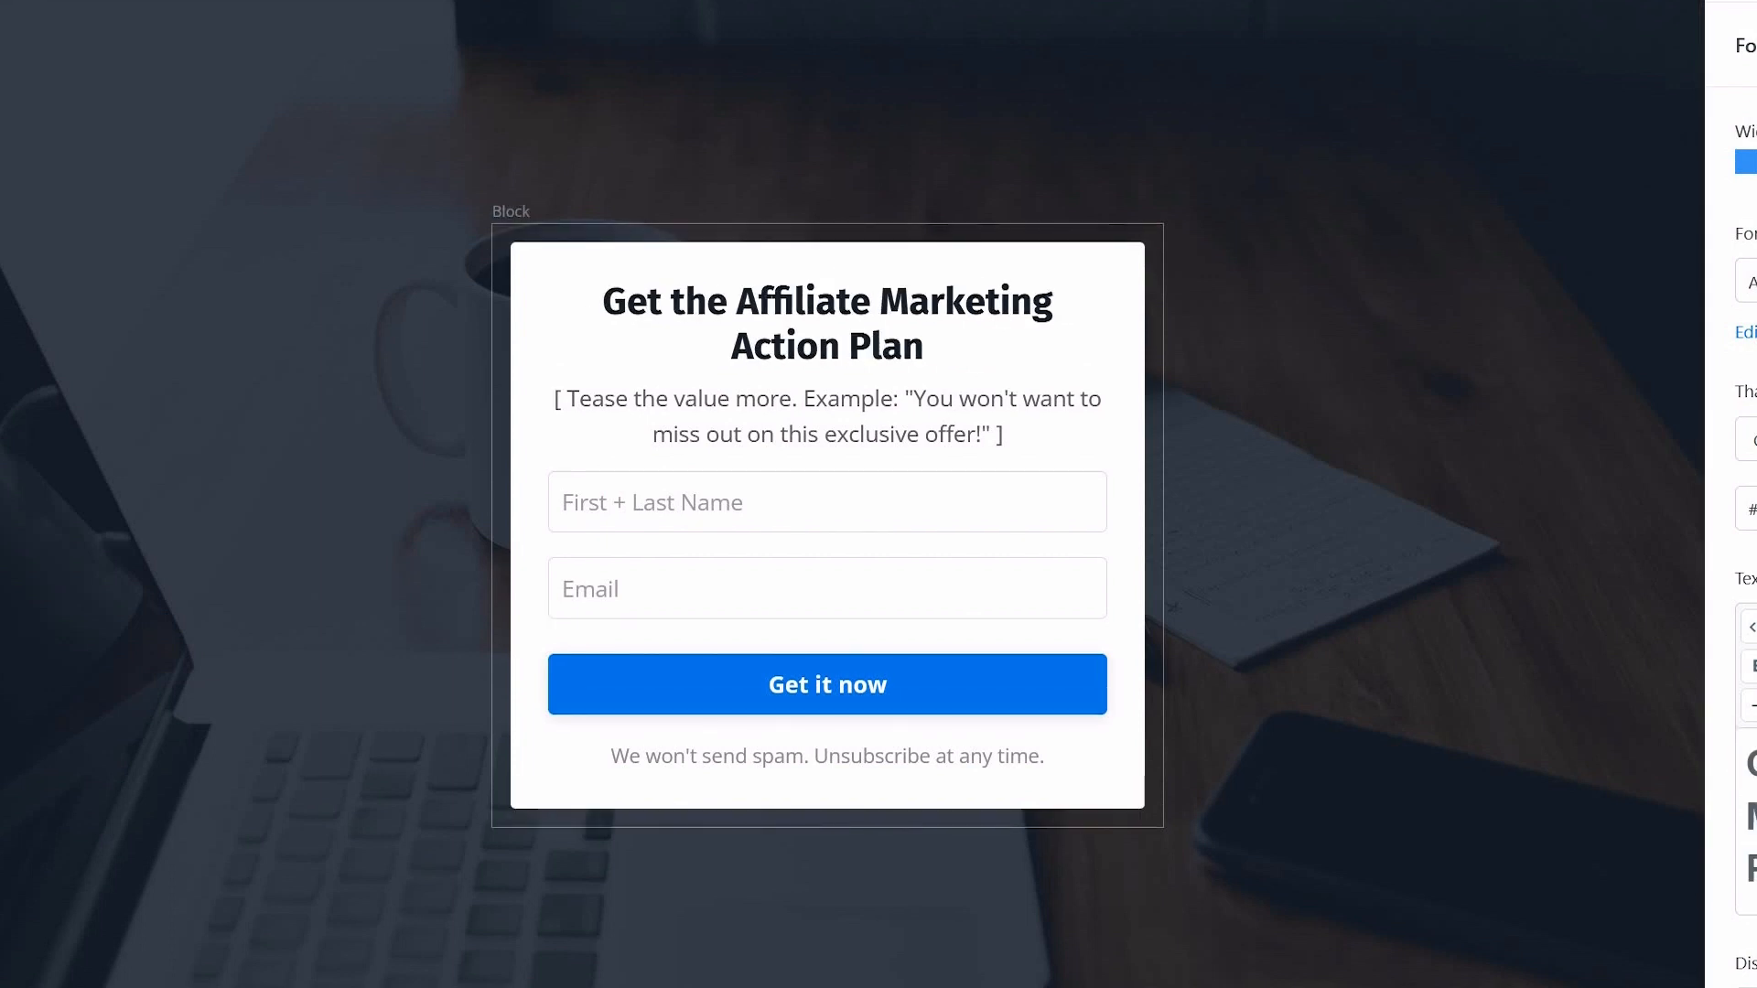
pyautogui.write(' Now!')
pyautogui.scroll(-5, 1748, 595)
pyautogui.moveTo(1756, 641); pyautogui.dragTo(1752, 533)
pyautogui.write('C')
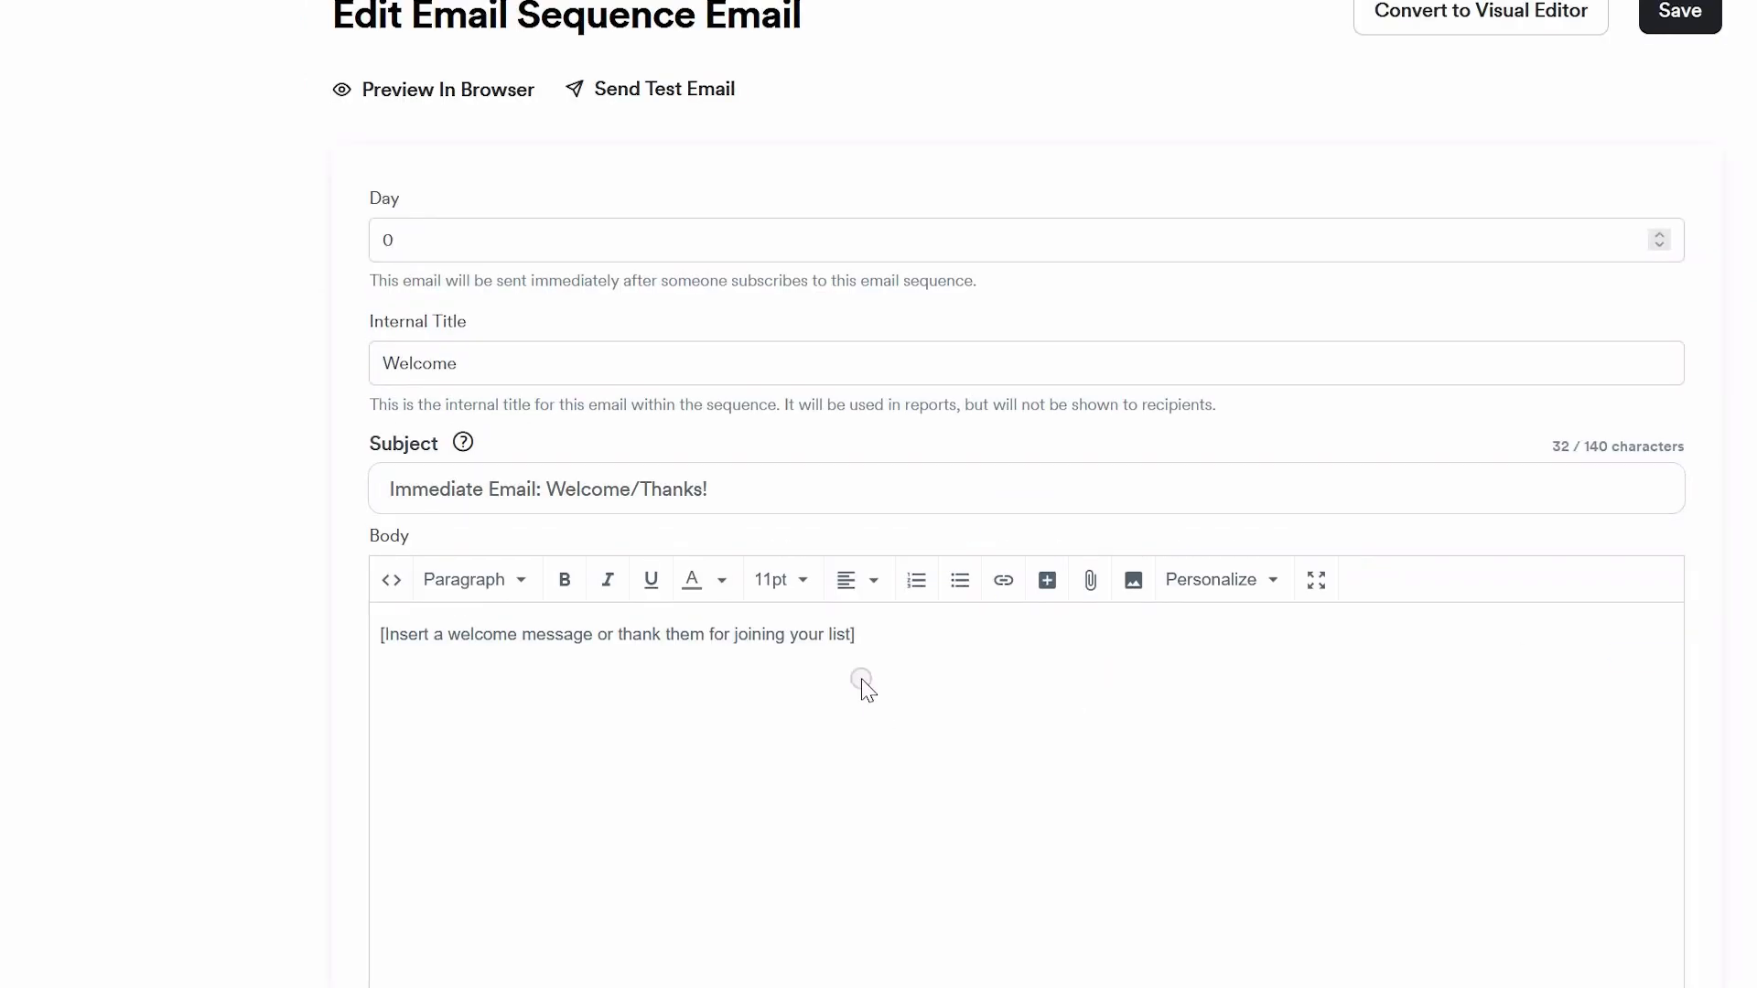
# Step: Browse for a file to attach to the Welcome email and replace the placeholder message in its body
pyautogui.click(1089, 582)
pyautogui.click(1153, 582)
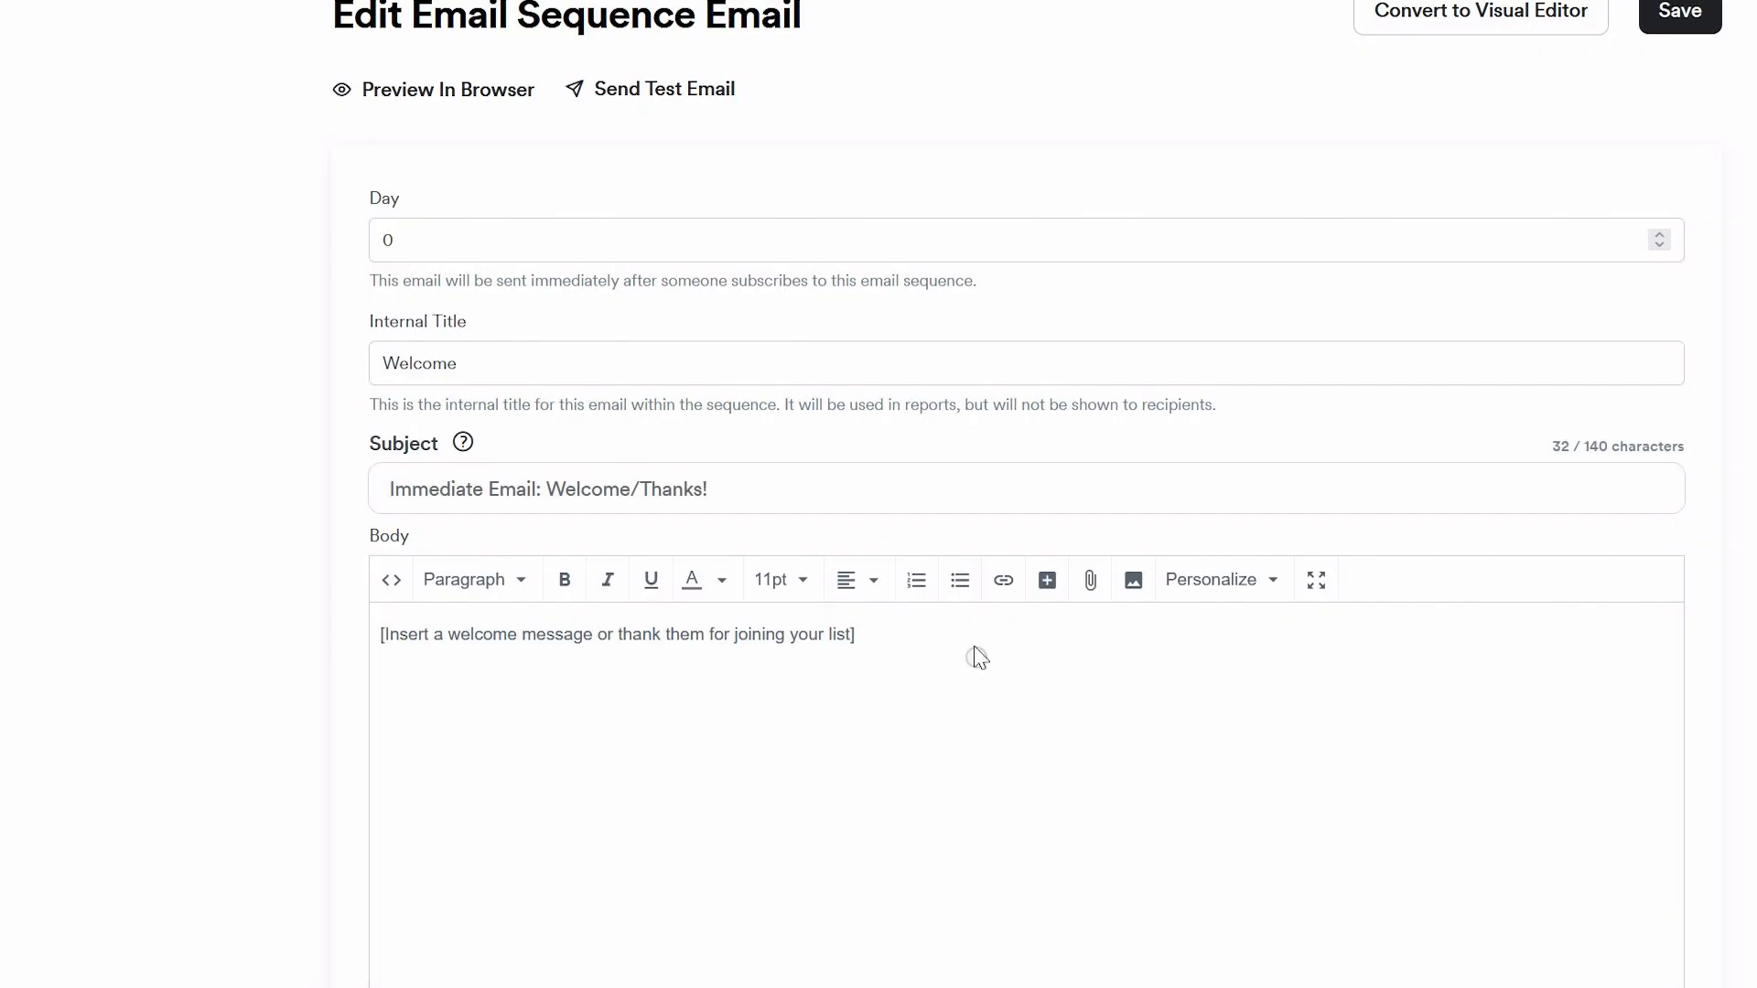
pyautogui.moveTo(973, 655); pyautogui.dragTo(243, 628)
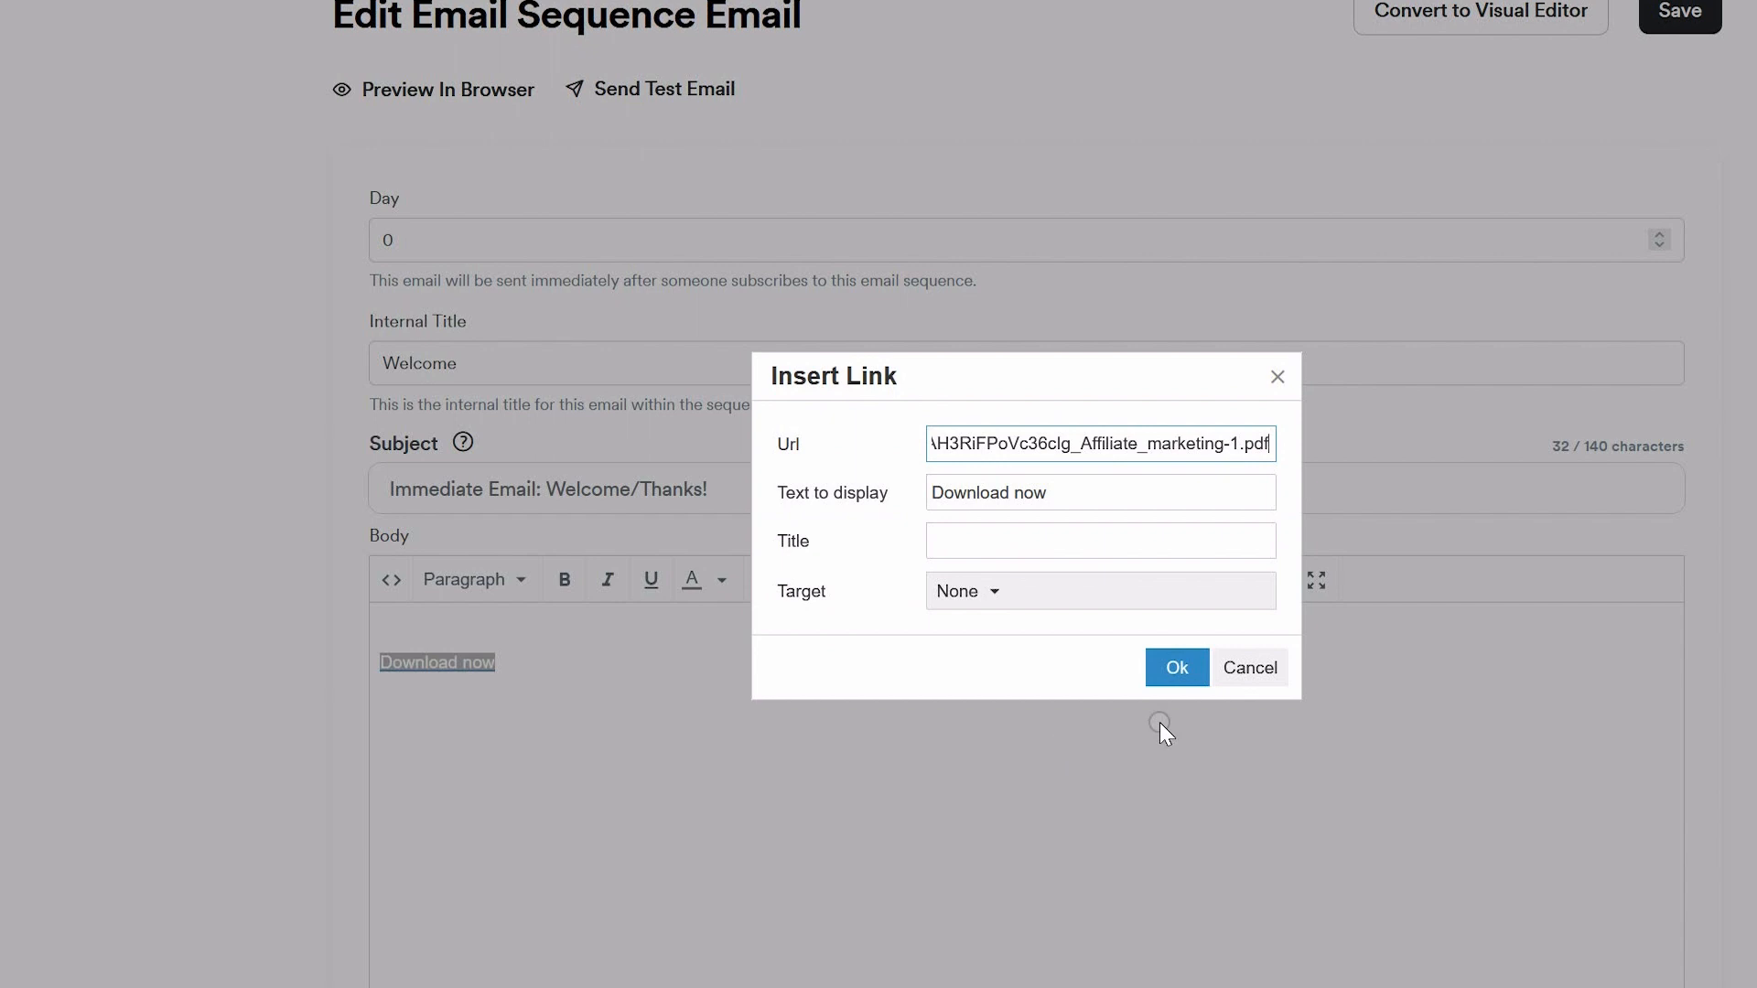
pyautogui.click(1173, 667)
pyautogui.click(541, 638)
pyautogui.write('Your F')
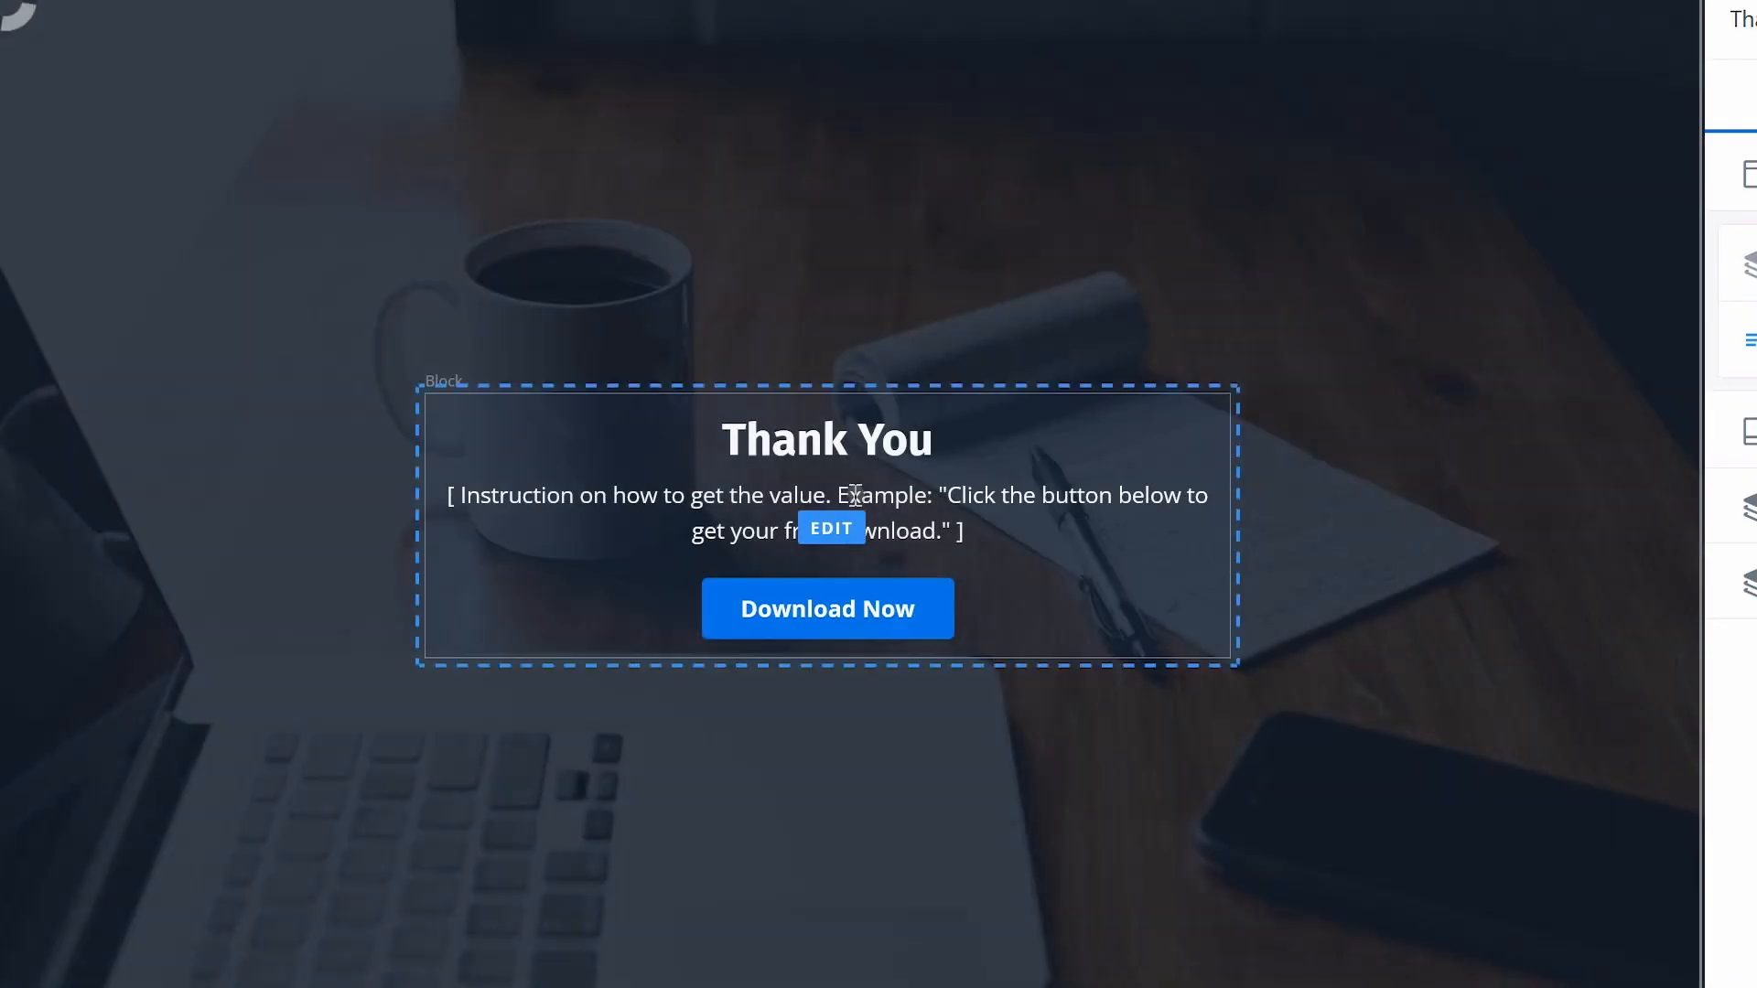
# Step: Edit the thank-you page's text block and replace its download instruction placeholder with the copied text
pyautogui.click(830, 524)
pyautogui.click(1730, 503)
pyautogui.hotkey('ctrl', 'a')
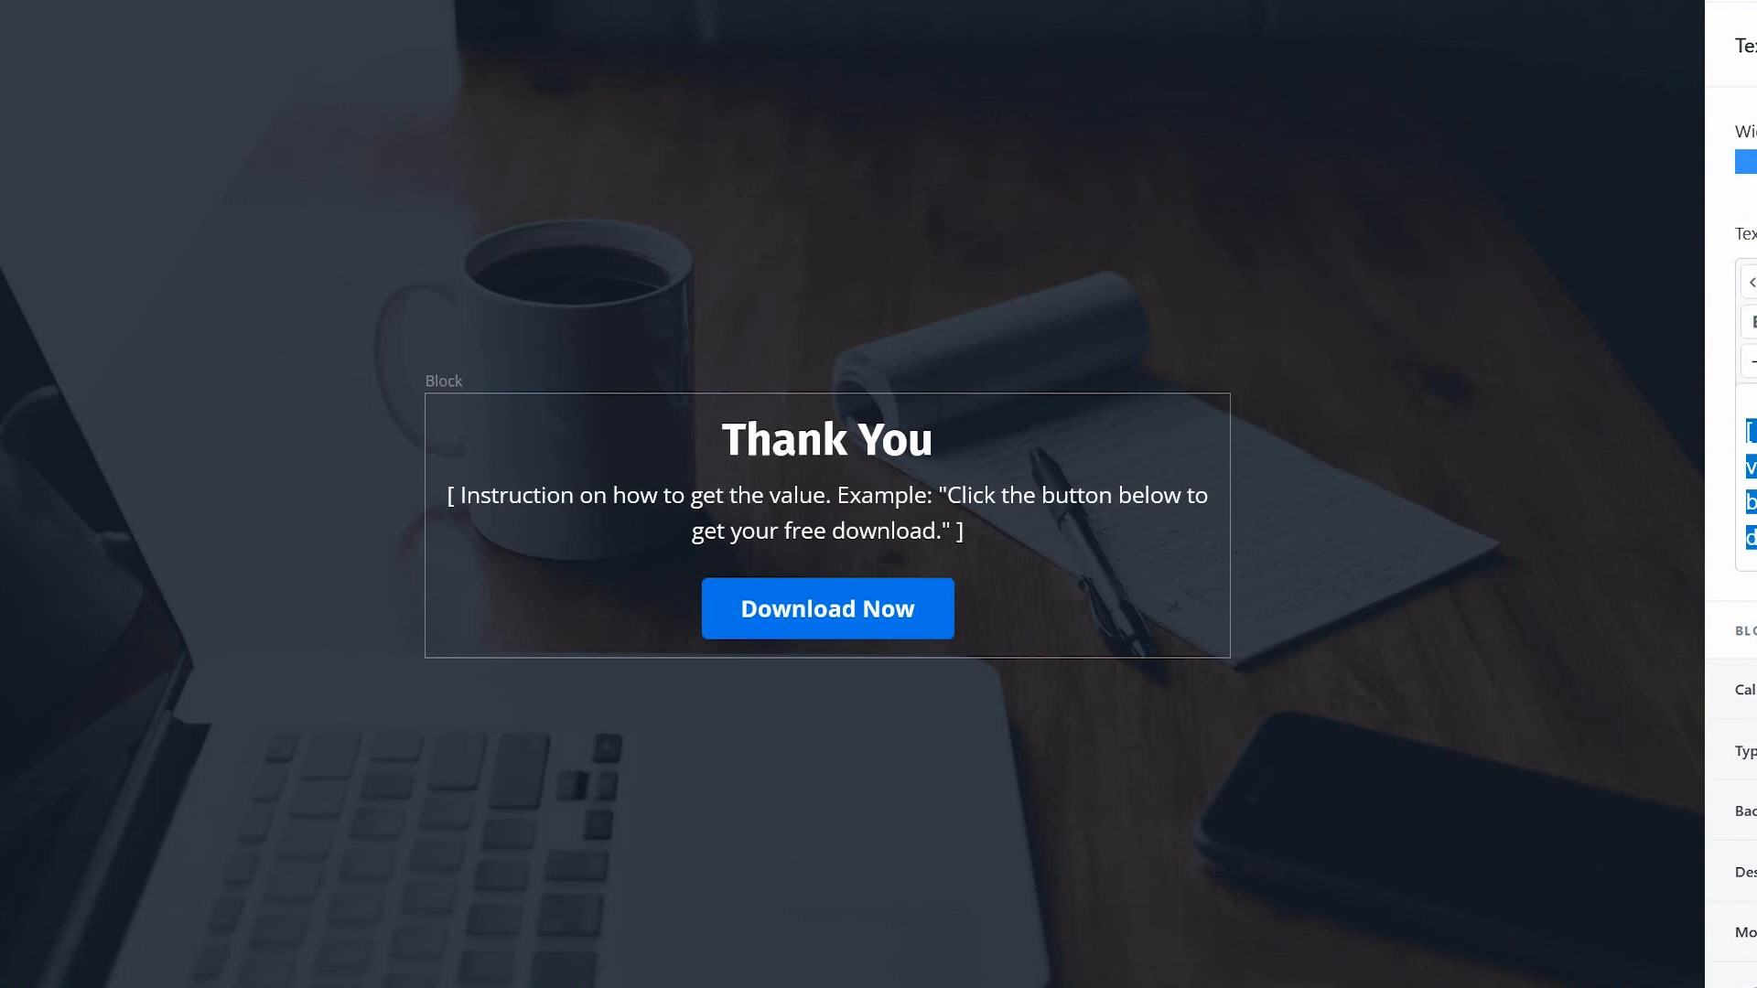
pyautogui.hotkey('ctrl', 'v')
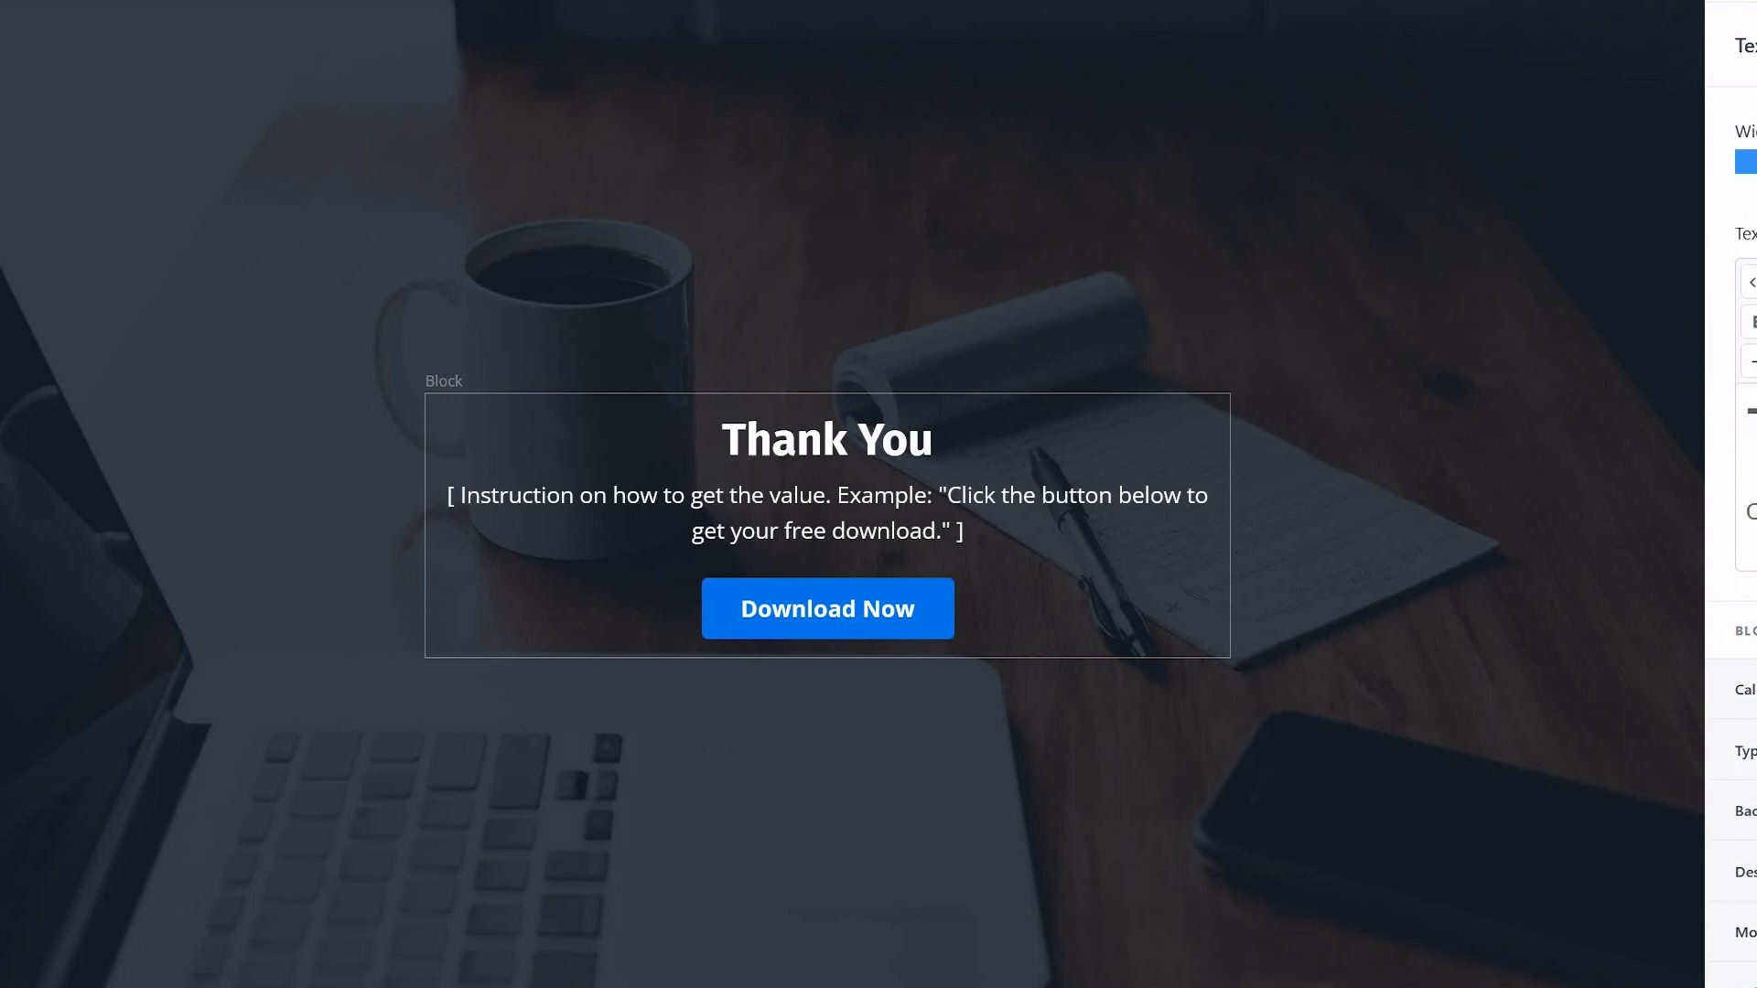